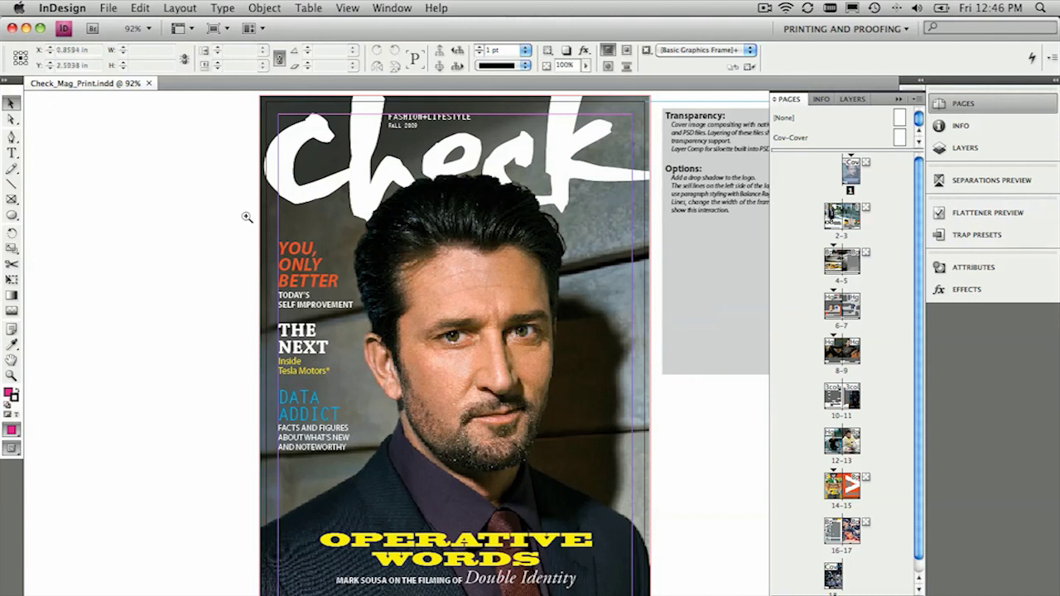
Magnify the YOU, ONLY BETTER cover line, pan across it, then zoom back out to the full cover.
drag(240, 216, 356, 347)
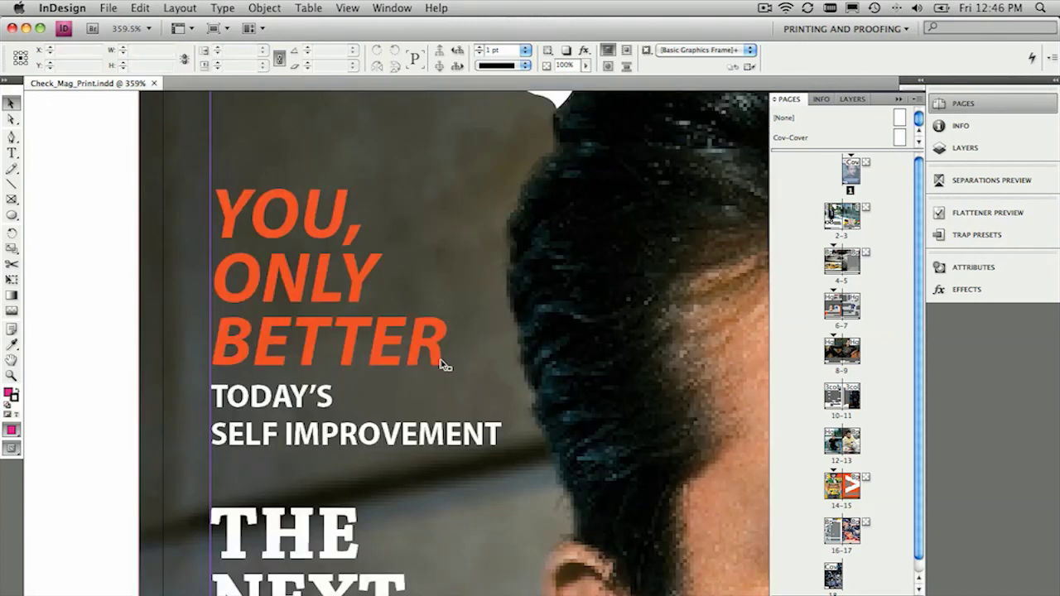
click(447, 360)
drag(494, 340, 461, 307)
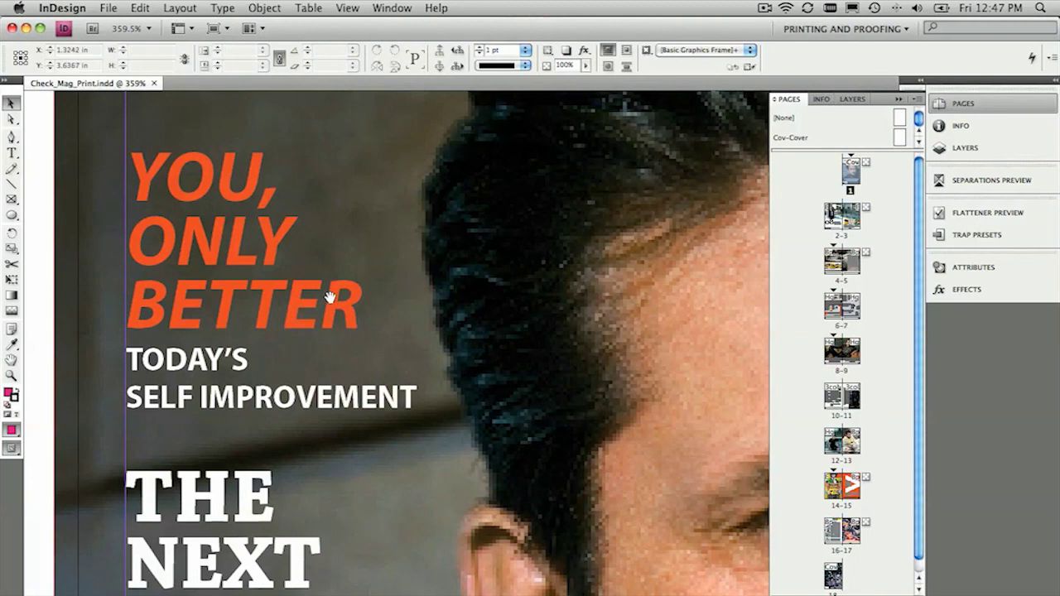
drag(330, 298, 330, 299)
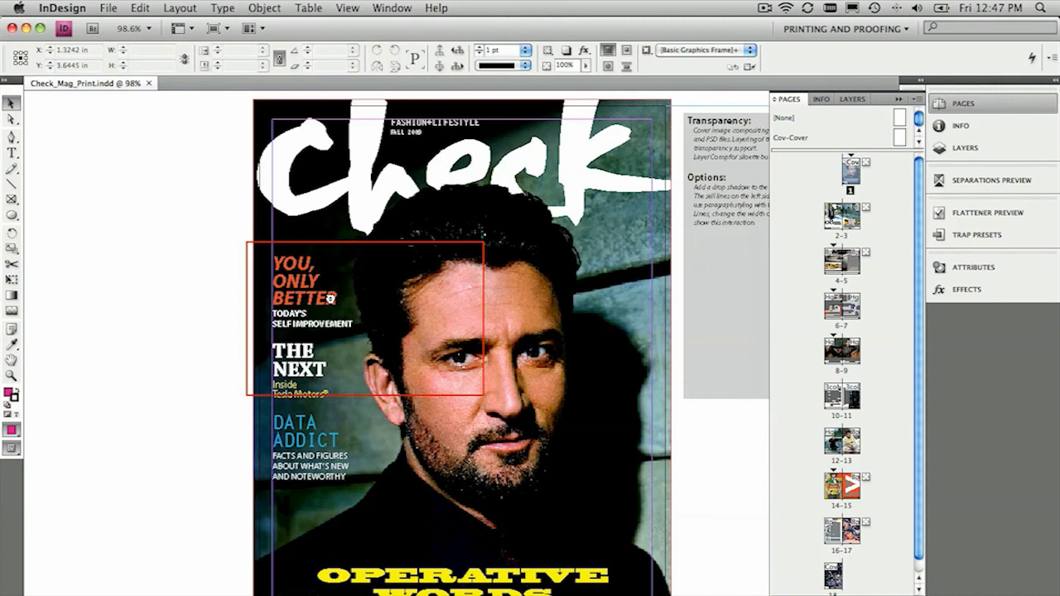
Power-zoom to 600% on page 10's THE SHOOT sidebar and the fedora photo.
drag(330, 298, 557, 404)
scroll(385, 401, down, 1)
scroll(385, 401, up, 3)
scroll(385, 401, down, 1)
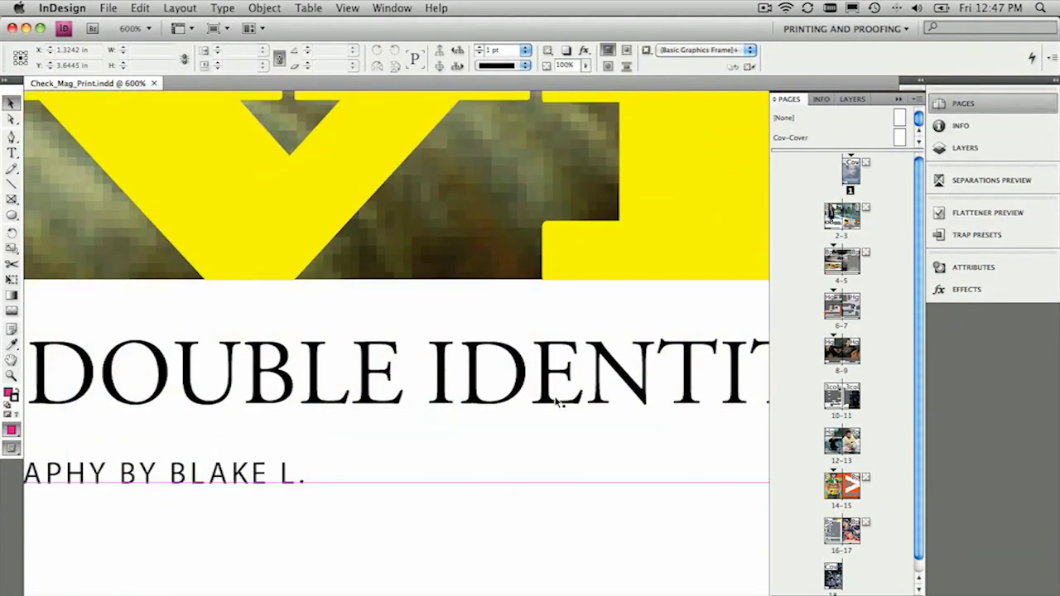
drag(556, 404, 557, 404)
drag(445, 594, 141, 566)
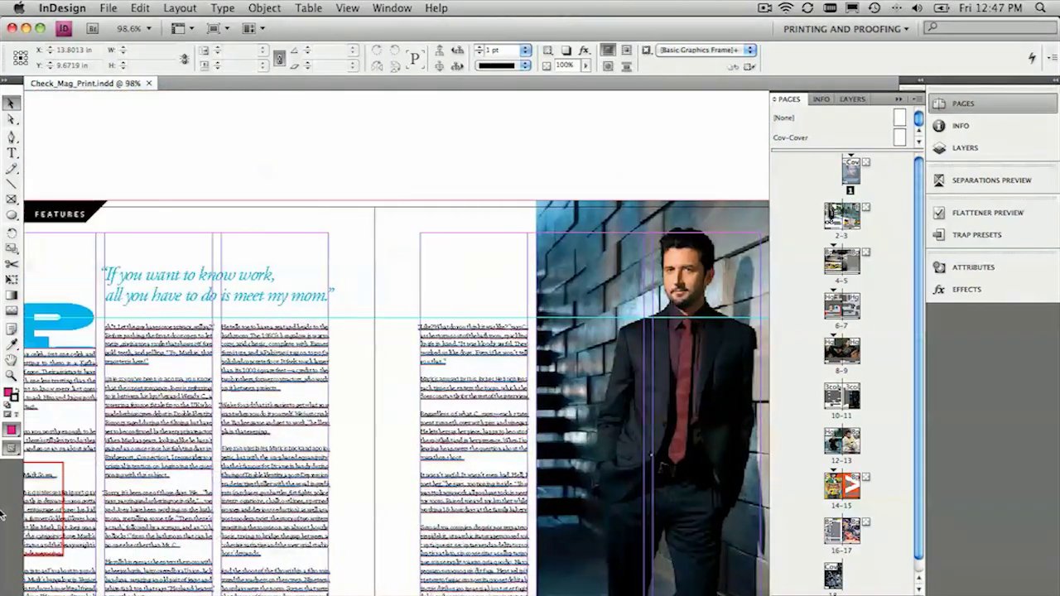
scroll(397, 342, down, 10)
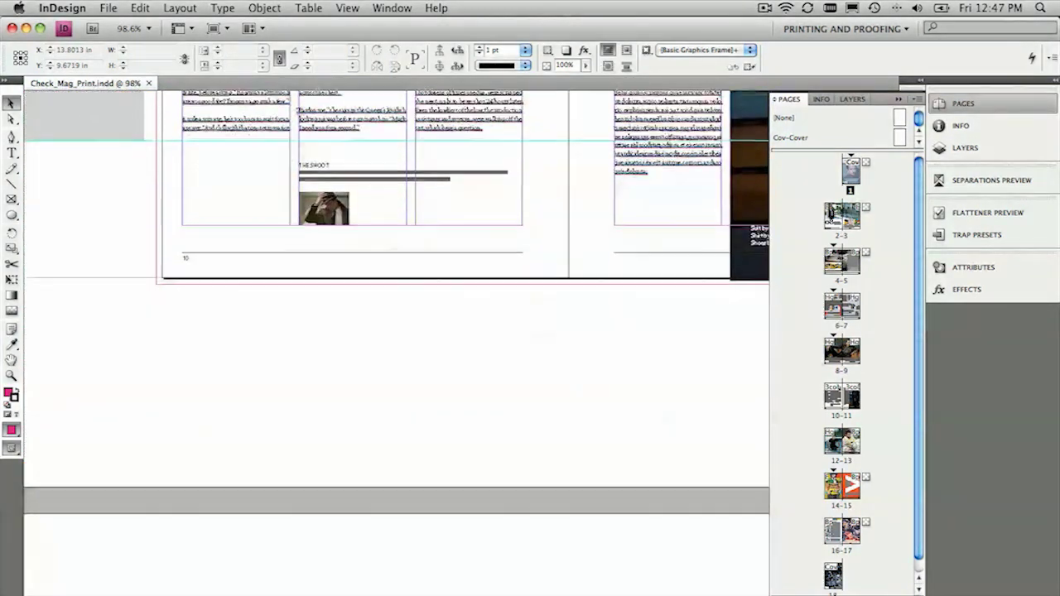
scroll(370, 224, down, 8)
scroll(356, 348, up, 15)
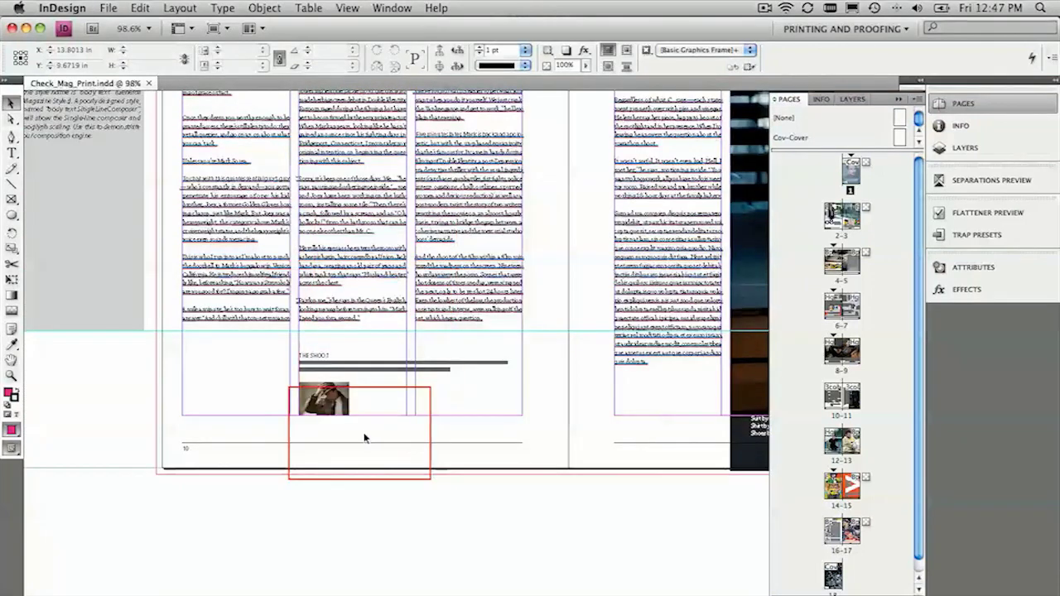
scroll(351, 418, up, 7)
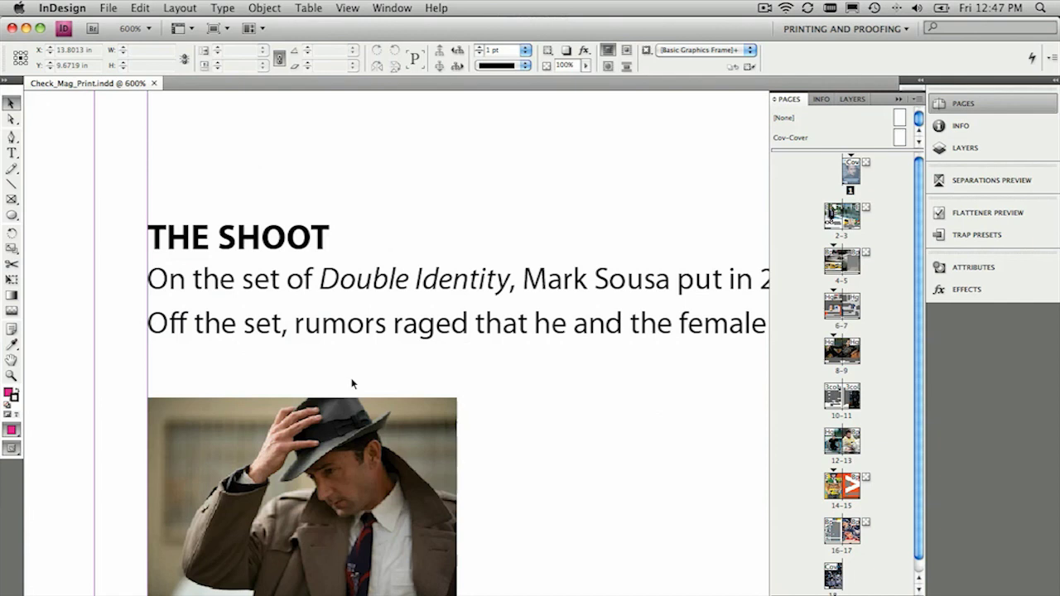
Open the Links panel as a floating panel and expand the illustration group's three placed instances.
click(385, 7)
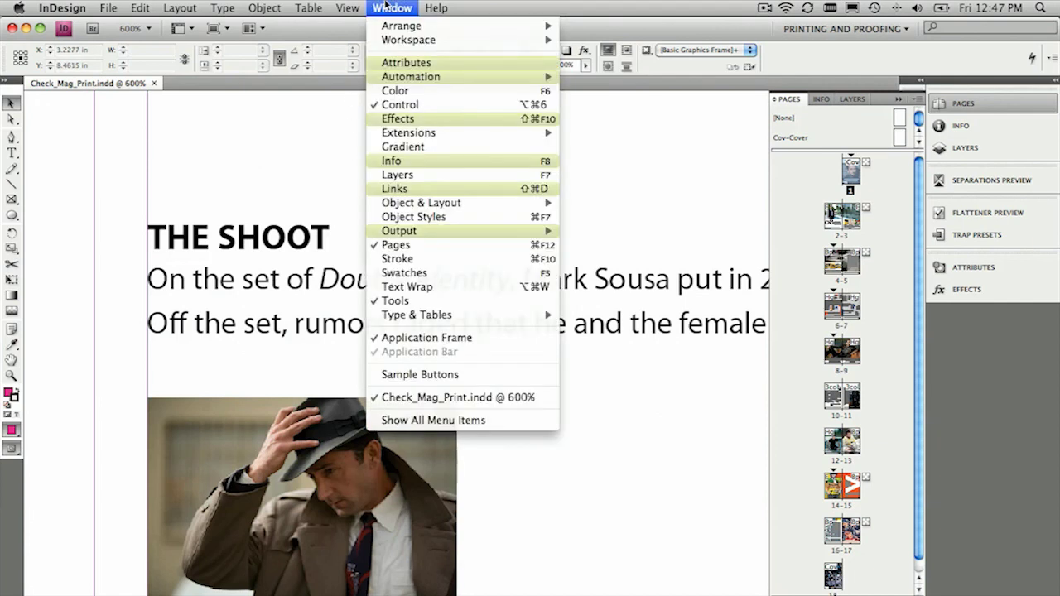
click(437, 189)
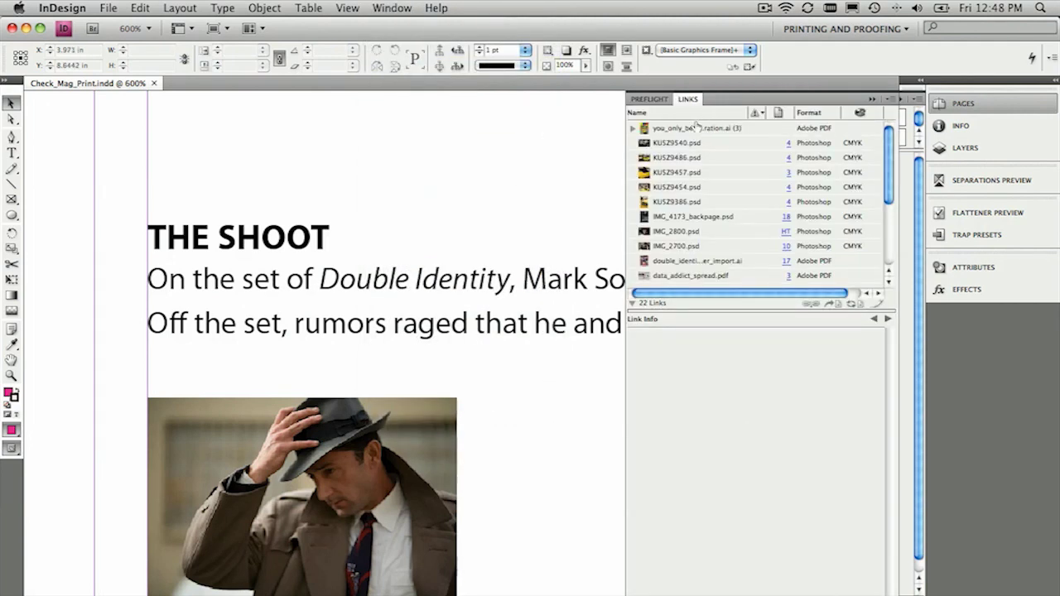
drag(688, 100, 668, 79)
click(869, 104)
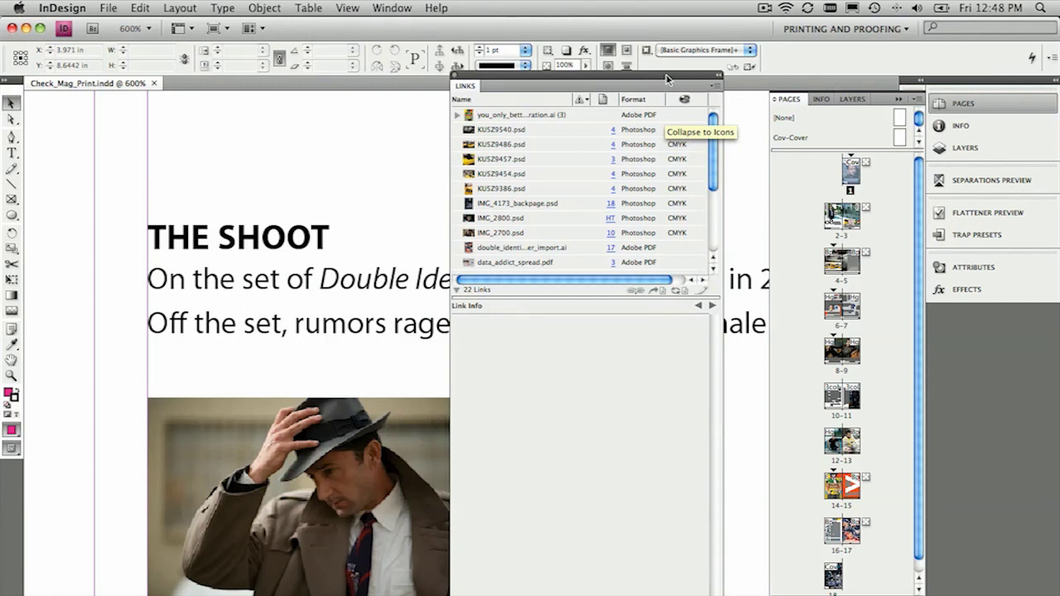
click(458, 116)
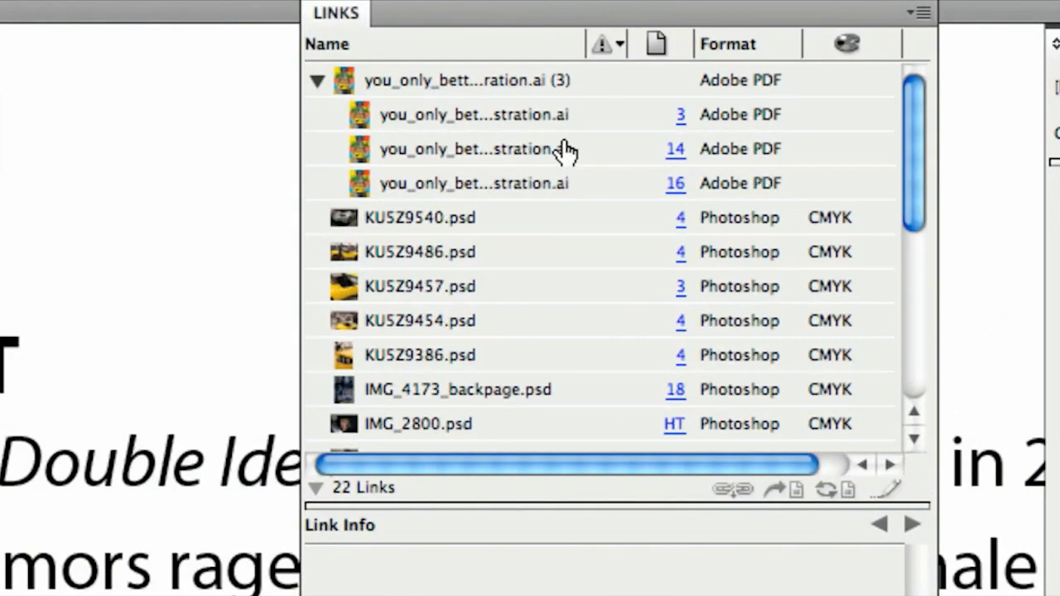
Collapse the you_only_better_illustration.ai group, leaving its page 3 details (48% scale, 1.7 MB) shown.
click(316, 80)
click(317, 80)
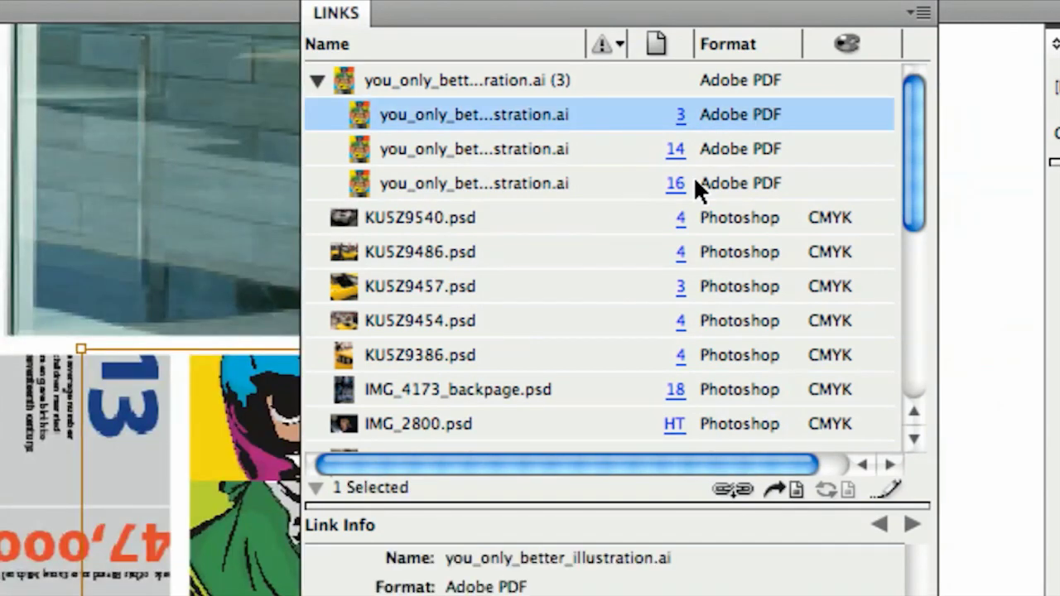
click(317, 81)
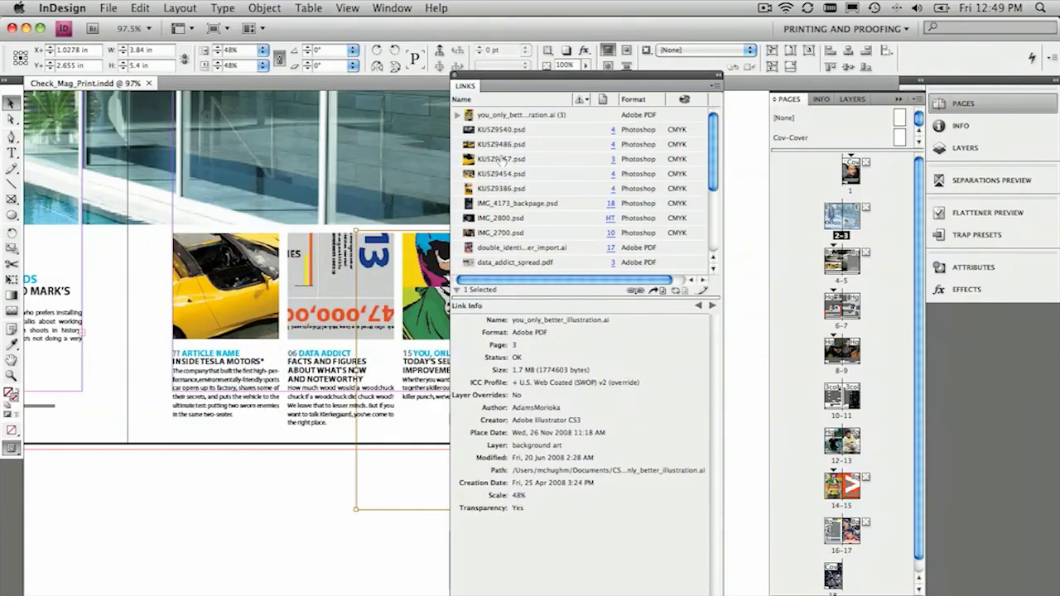
Show the KU5Z9457.psd link details and drag the Link Info divider down to lengthen the list.
click(502, 159)
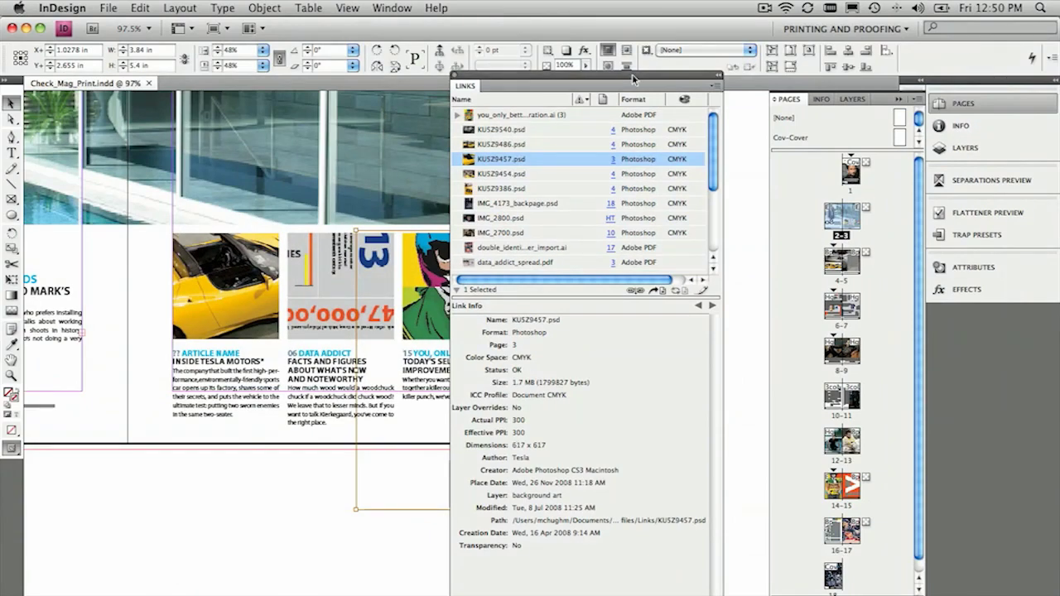
scroll(663, 287, right, 2)
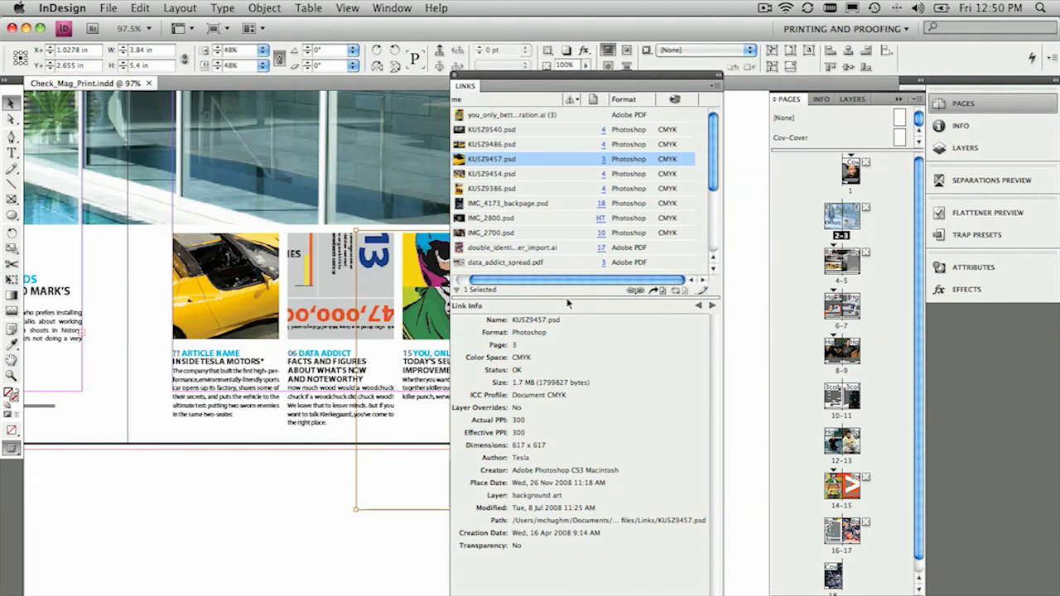
drag(566, 296, 592, 464)
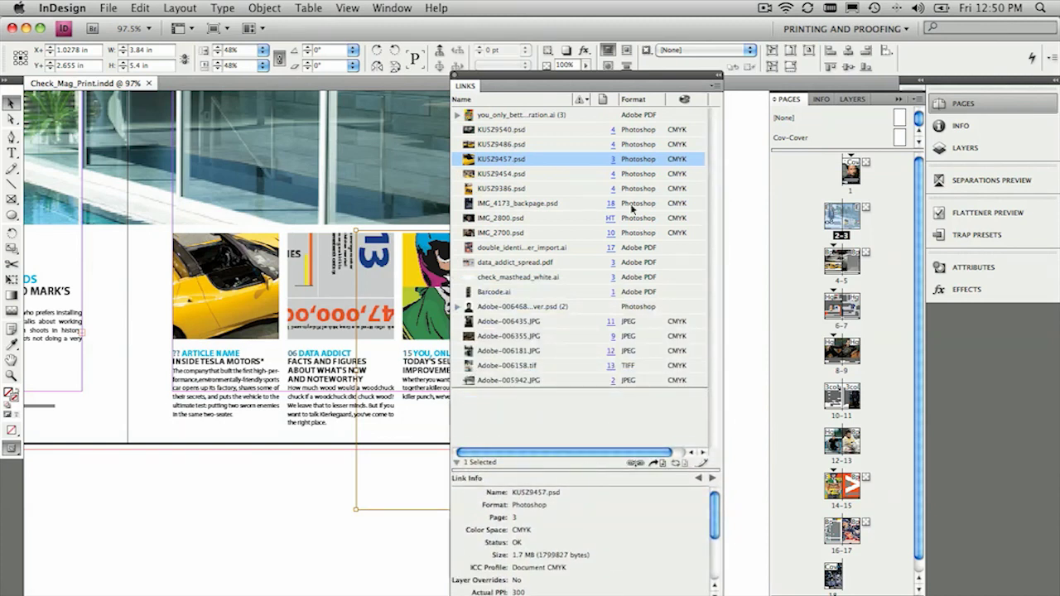
Turn on the Effective PPI and Actual PPI columns in the Links panel options.
click(714, 86)
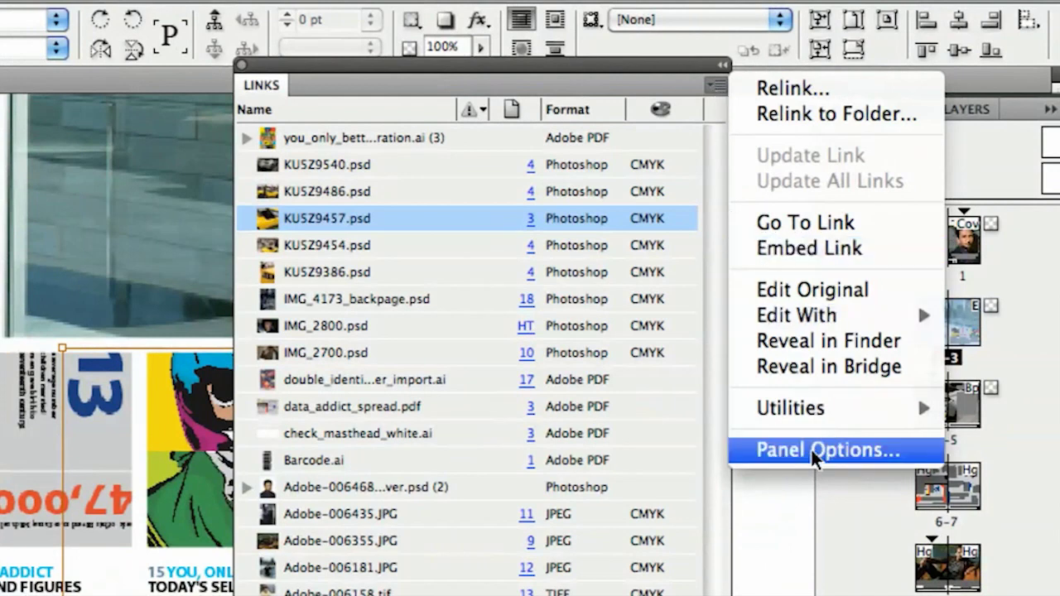
click(811, 449)
drag(554, 264, 519, 37)
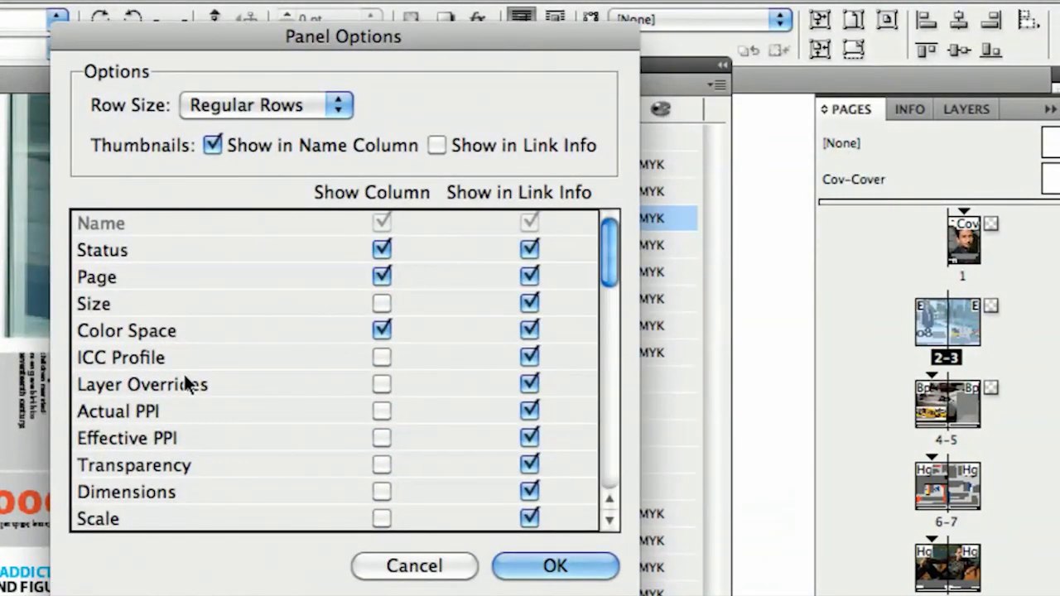
click(381, 439)
click(381, 411)
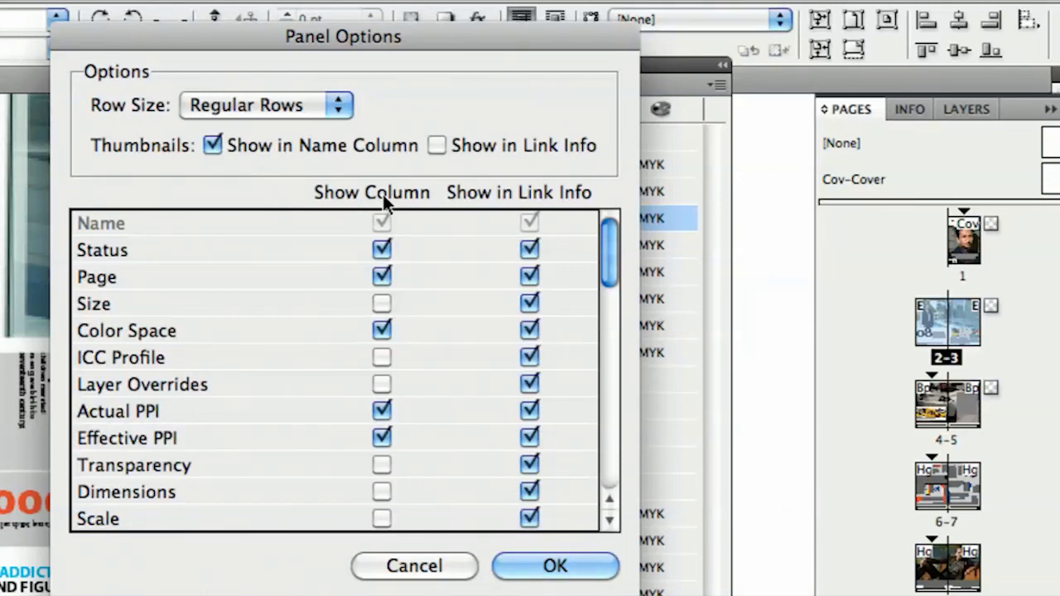
click(554, 566)
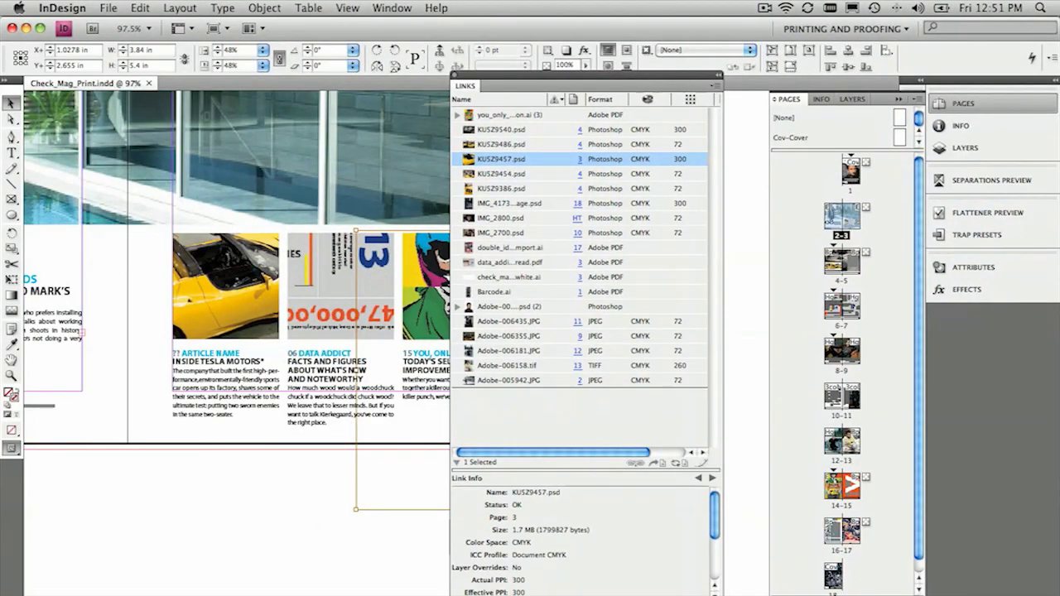
Widen the Links panel and its Effective PPI and Actual PPI columns so values like 360 x 327 read fully.
drag(716, 298, 868, 398)
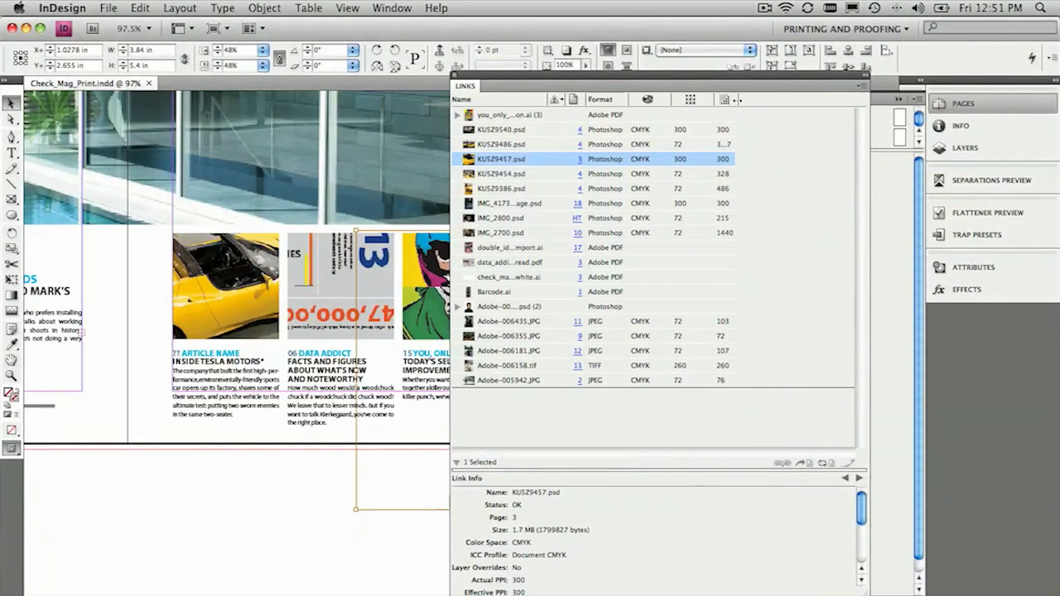
drag(735, 99, 777, 100)
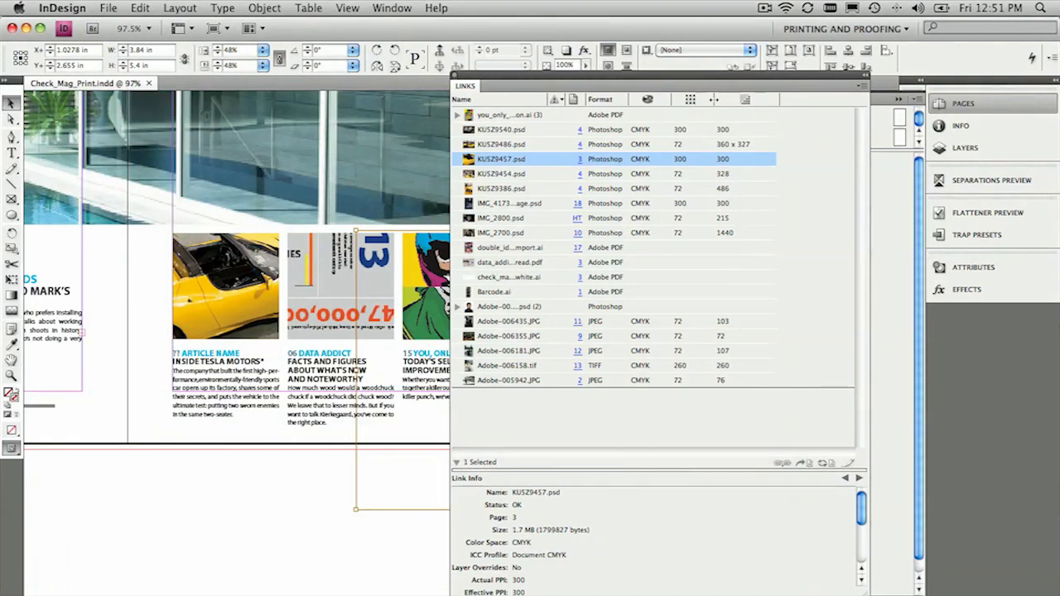
drag(714, 99, 731, 100)
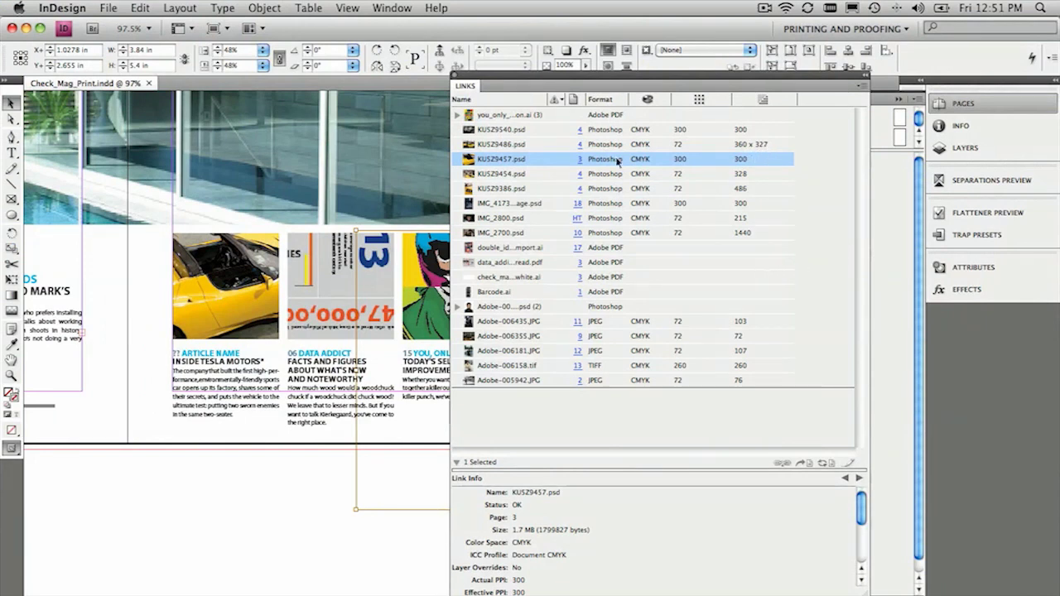
Close the Links panel, deselect the image frame, and jump to the cover on page 1.
click(452, 81)
click(752, 312)
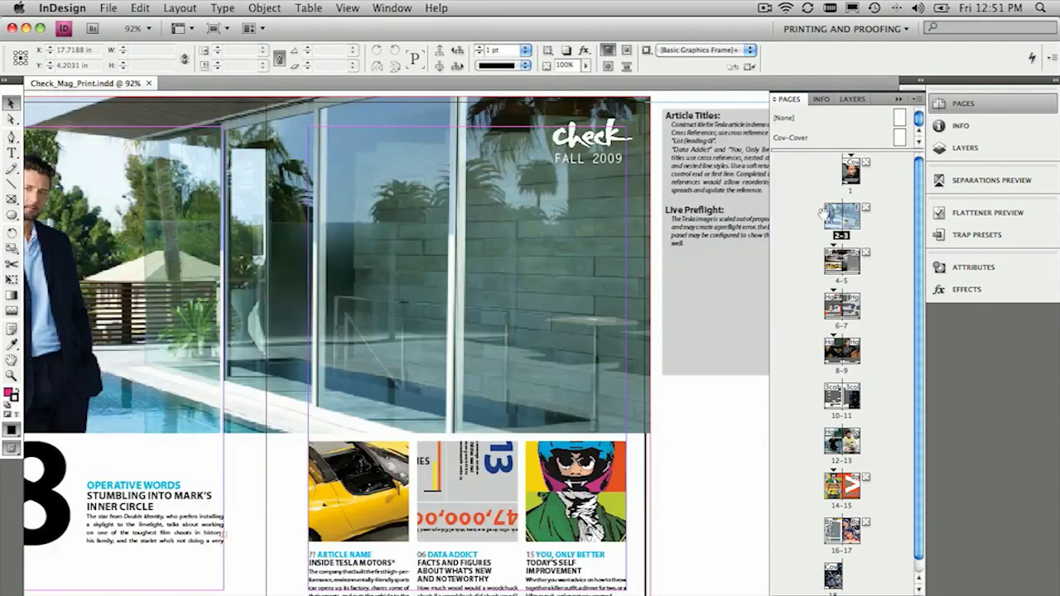
double_click(851, 177)
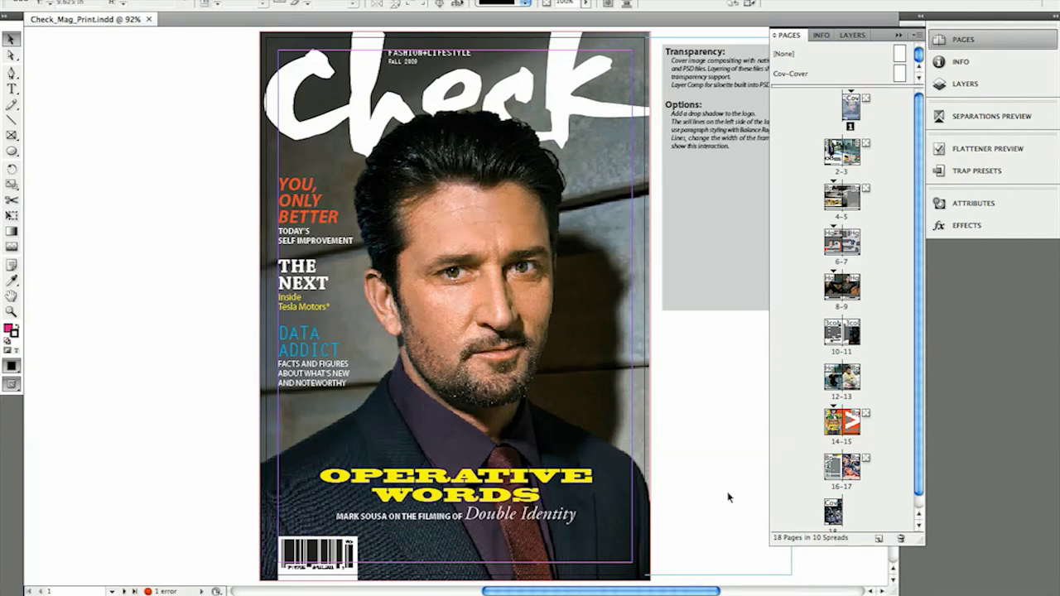
Show the Preflight panel with its overset text error, then open the Preflight Profiles definitions.
click(201, 591)
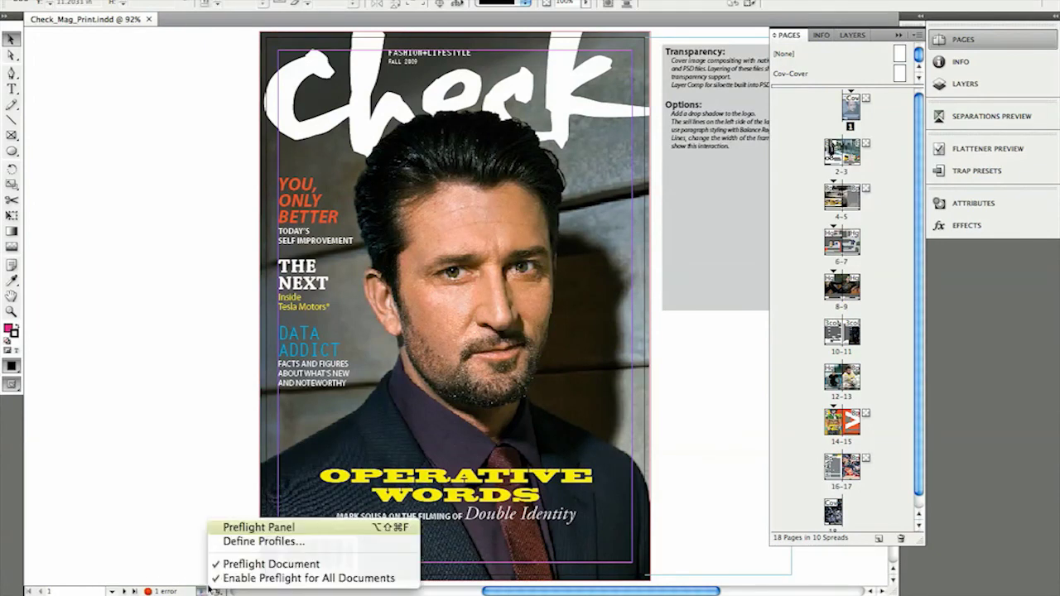
click(240, 528)
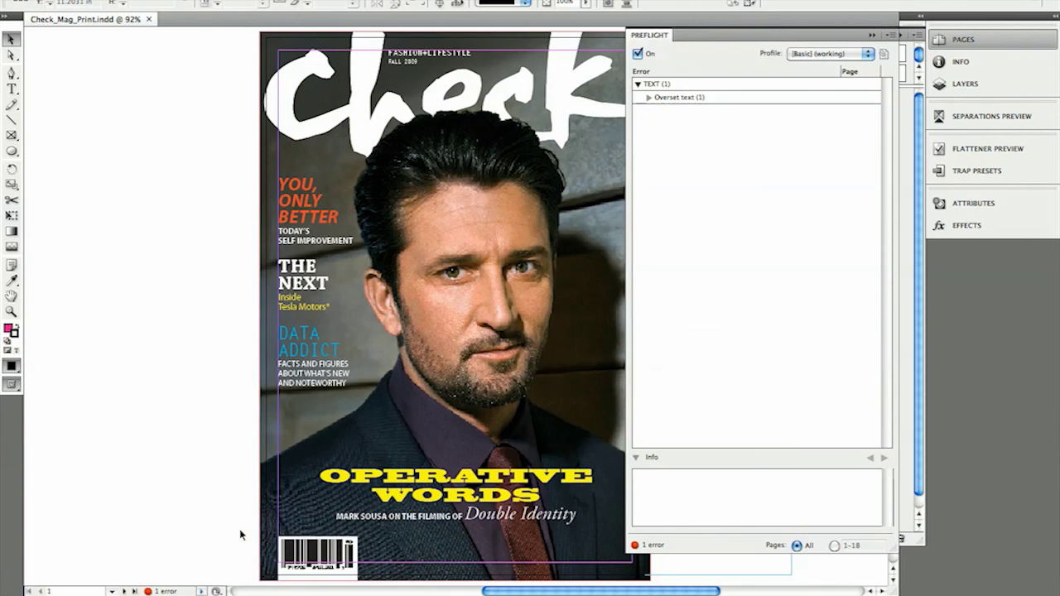
click(201, 590)
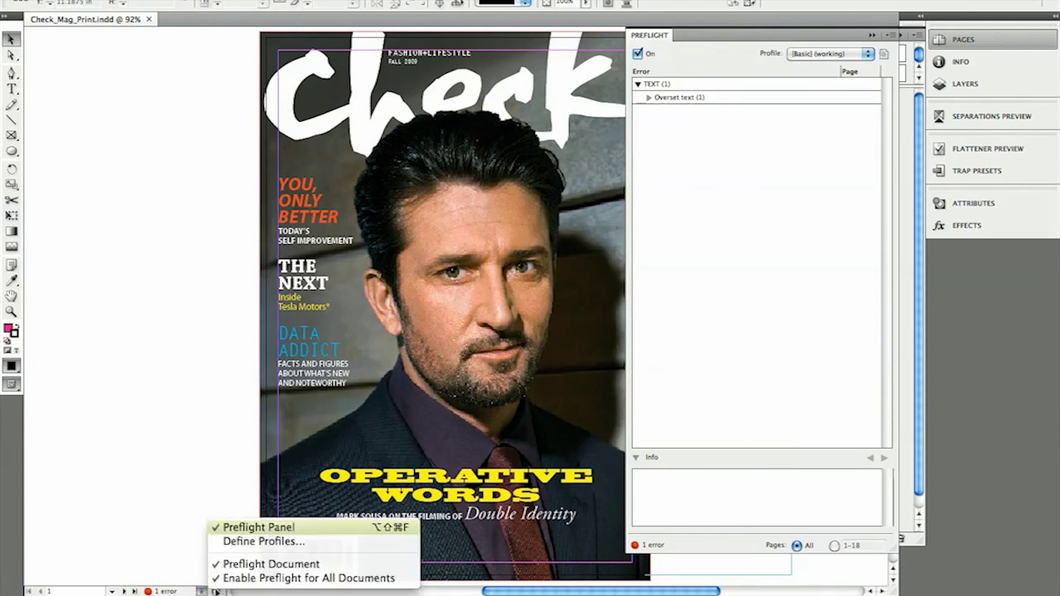
click(256, 545)
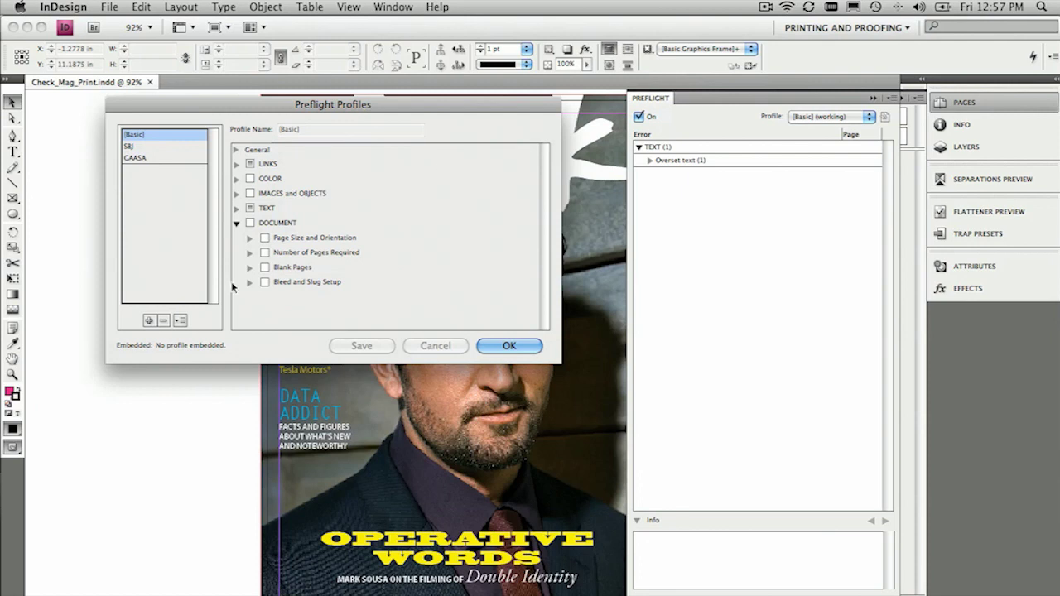
Add a new preflight profile and name it 'Mikes profile'.
click(149, 321)
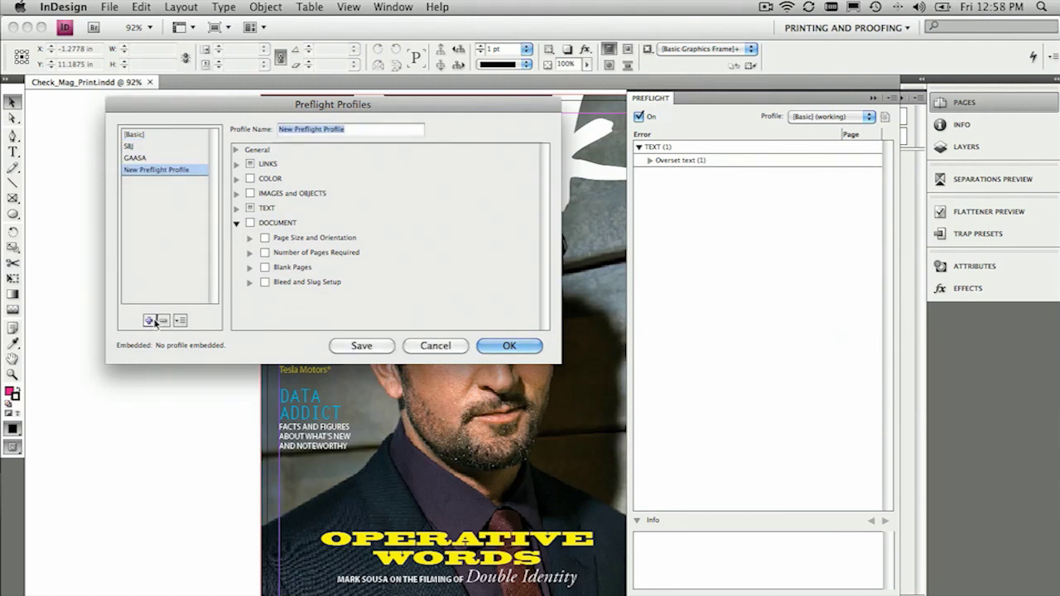
text(Mikes profile)
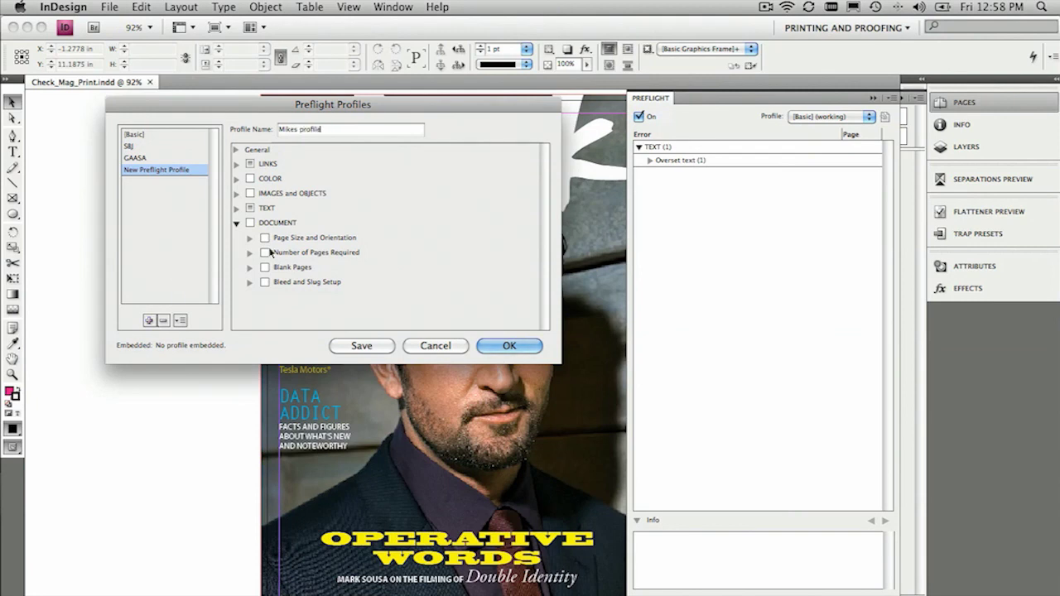
In Mikes profile, expand COLOR, try then discard Spot Color Setup, and enable [Registration] Applied.
click(236, 150)
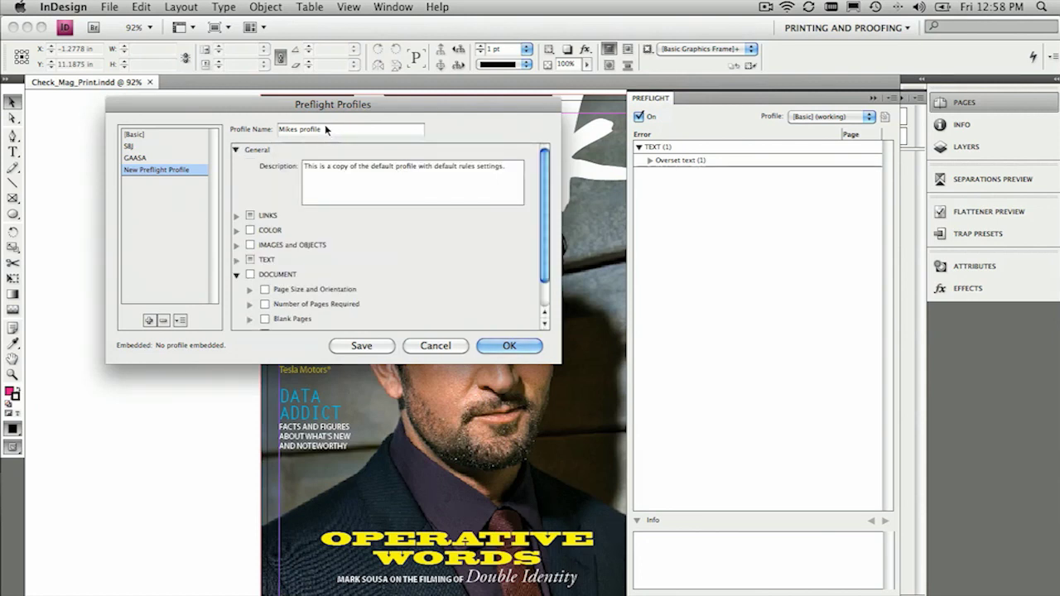
click(237, 151)
click(237, 165)
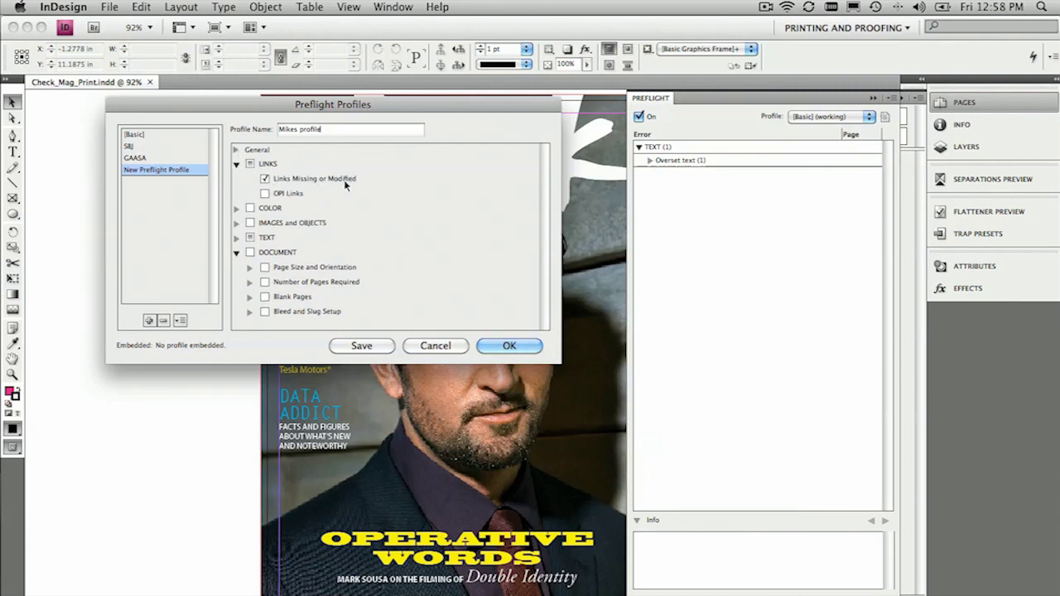
click(237, 165)
click(236, 179)
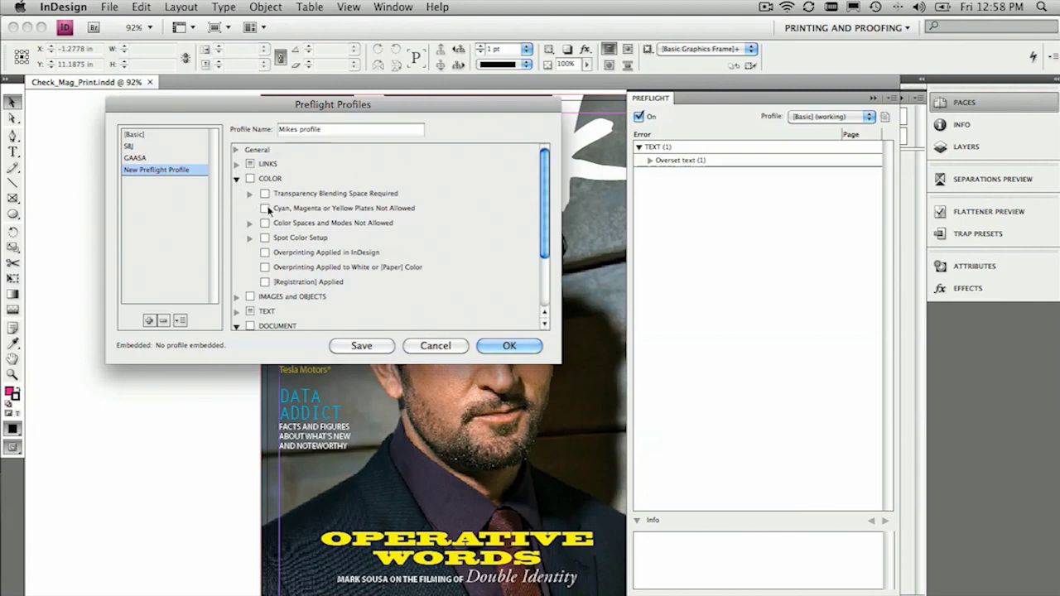
click(250, 238)
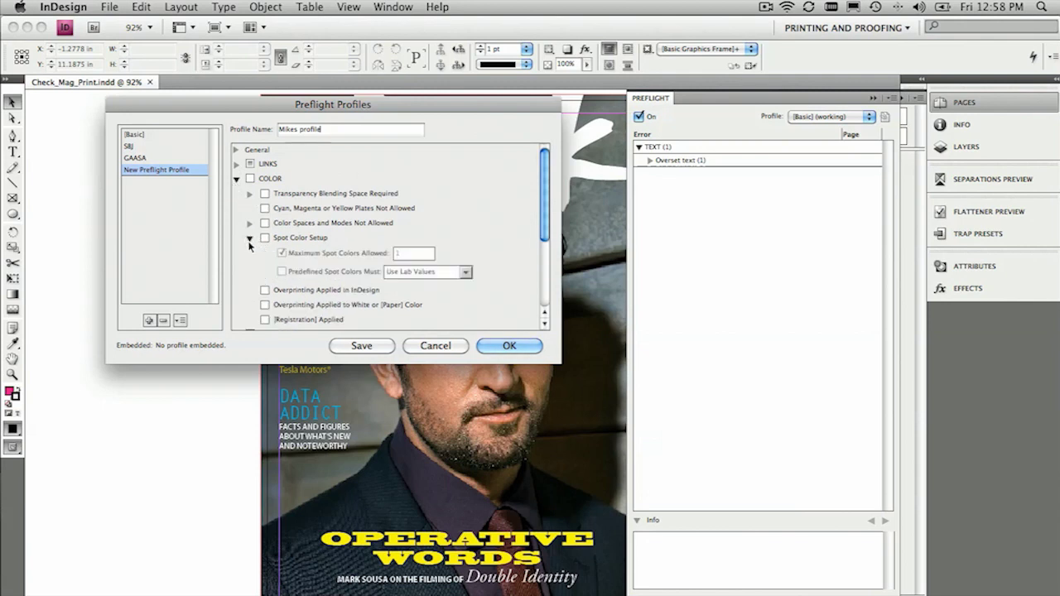
click(265, 237)
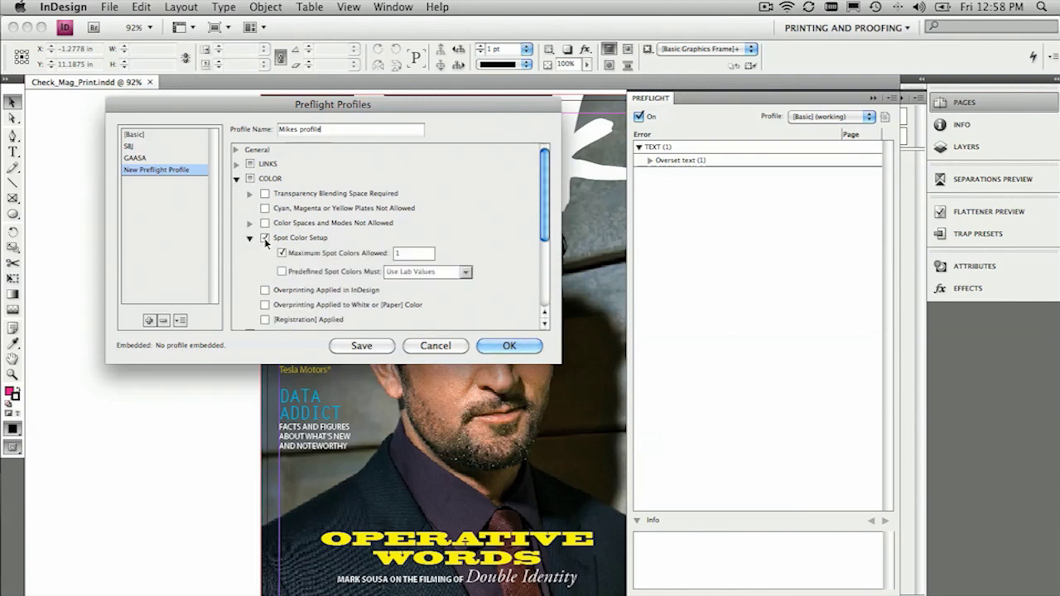
double_click(407, 253)
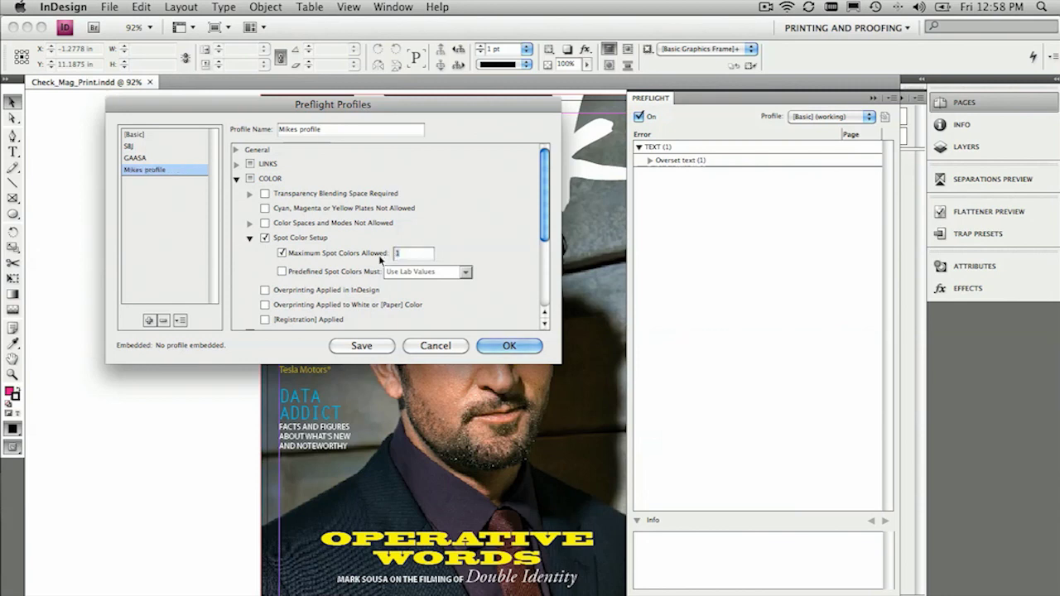
click(250, 238)
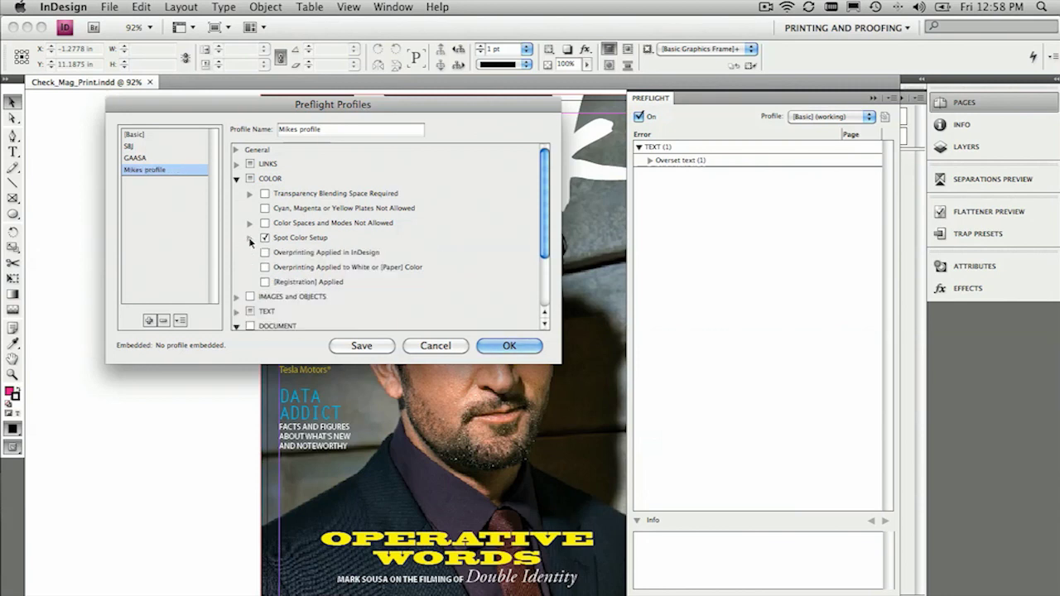
click(265, 238)
click(266, 281)
Enable Image Resolution with color, grayscale and 1-bit maximum limits, plus Non-Proportional Scaling of Placed Object.
click(236, 179)
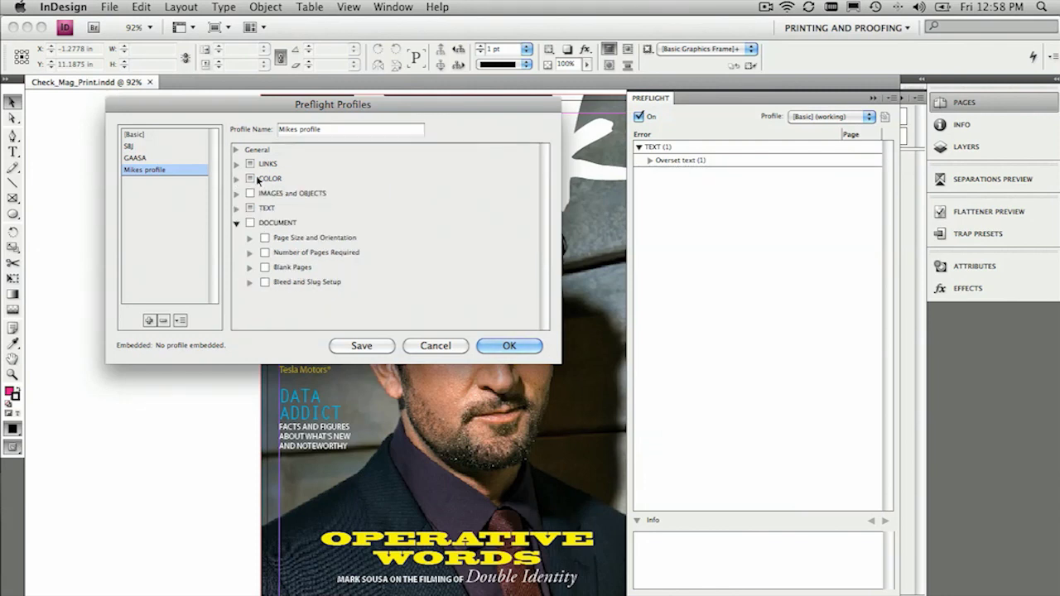
click(236, 193)
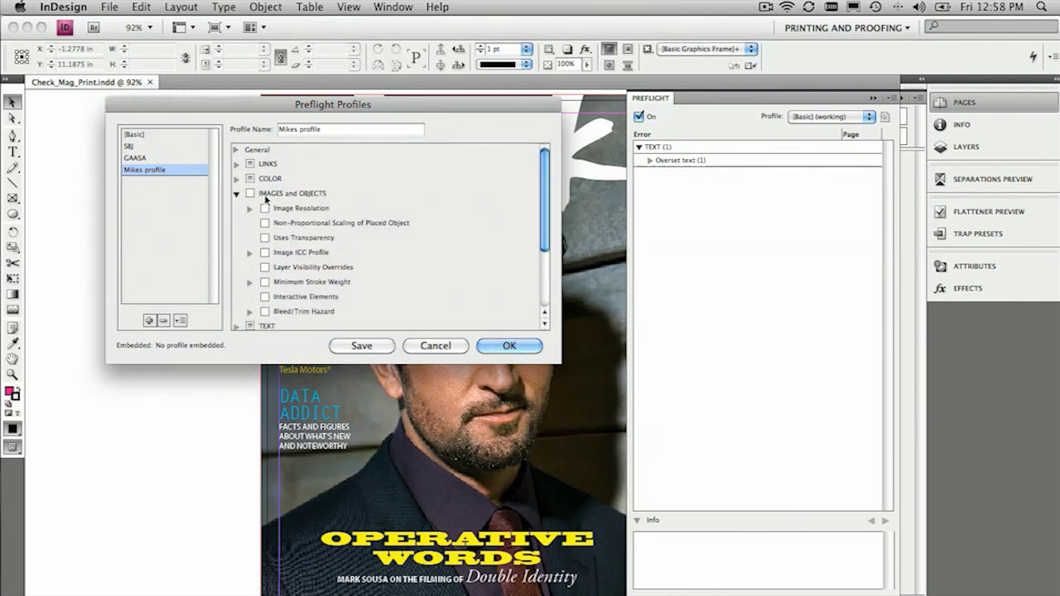
click(249, 209)
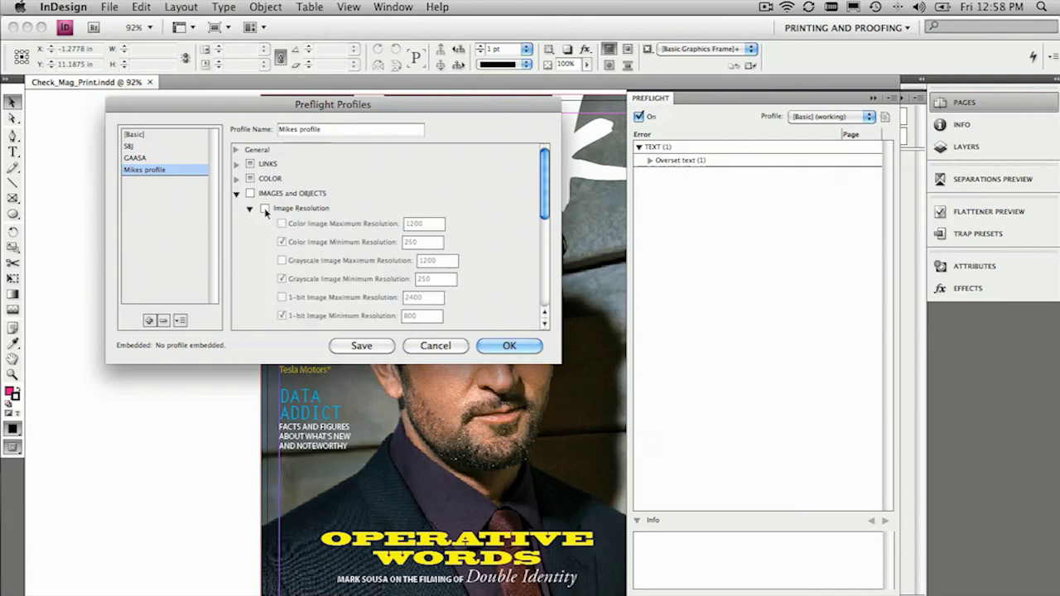
click(264, 208)
click(282, 223)
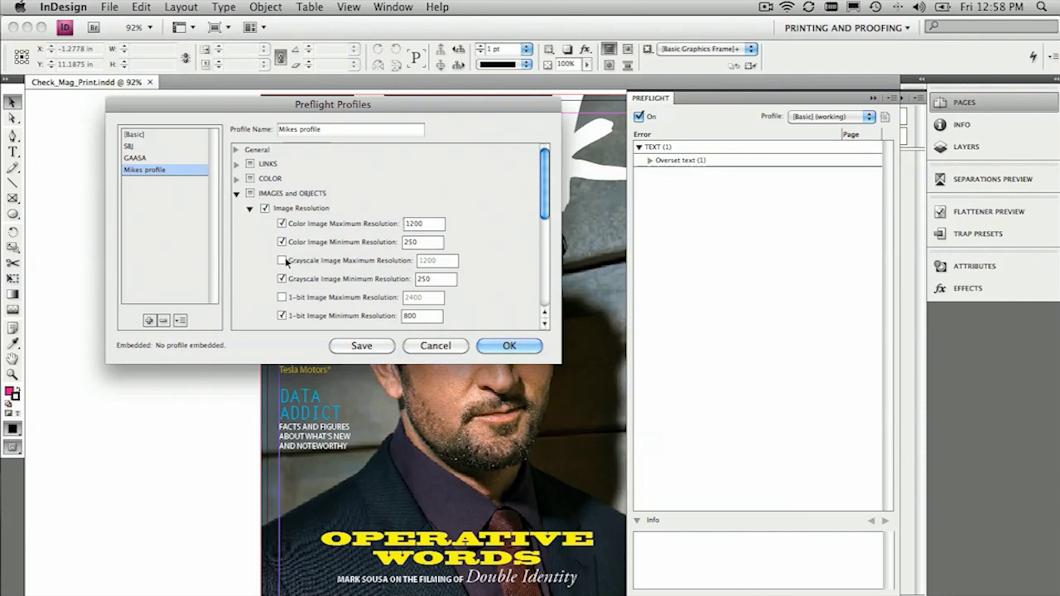
click(281, 260)
scroll(393, 283, down, 1)
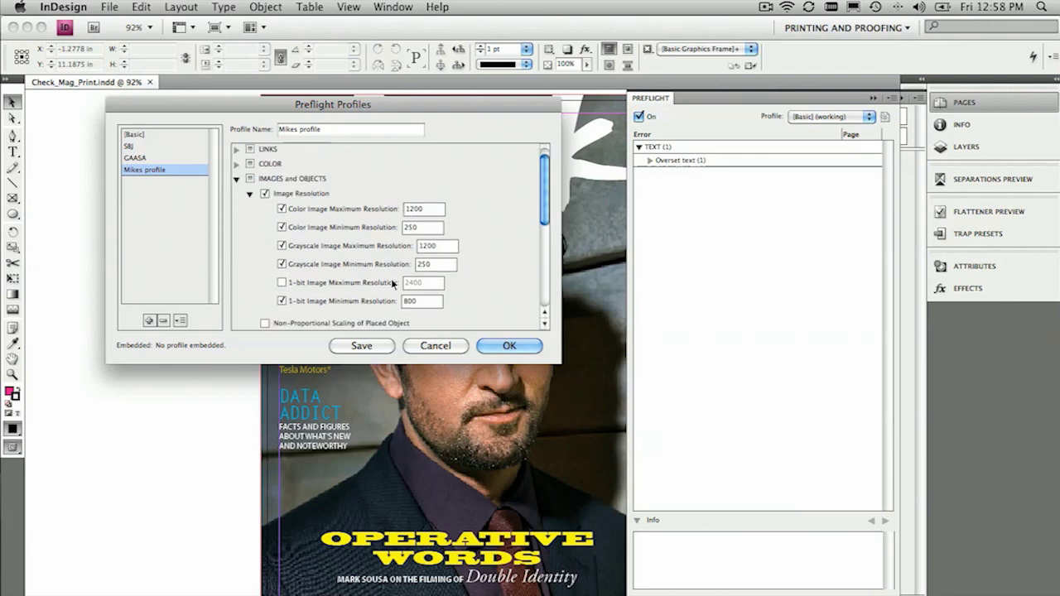
click(282, 283)
click(249, 195)
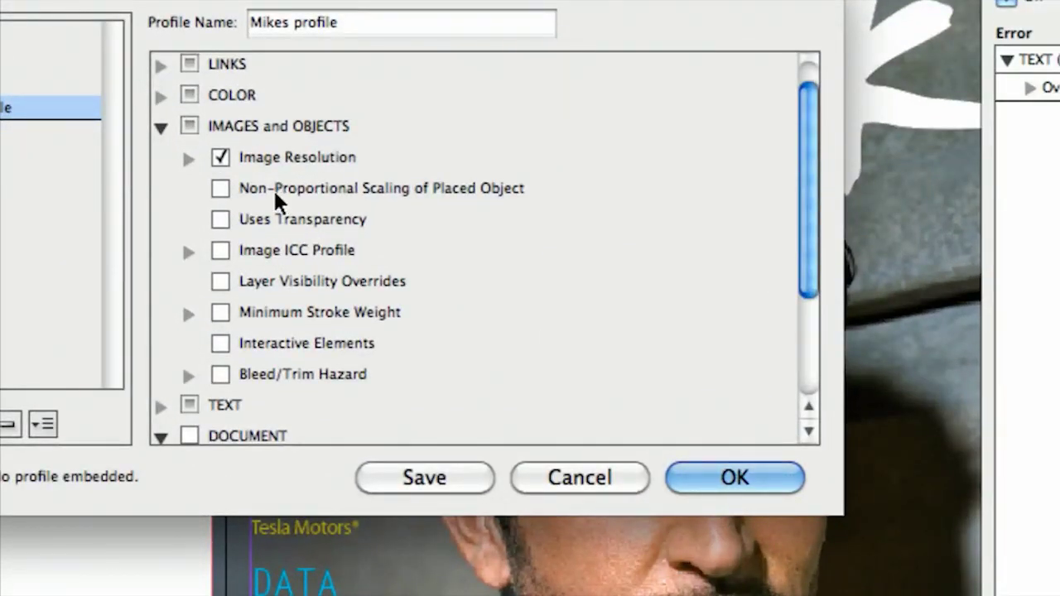
click(222, 190)
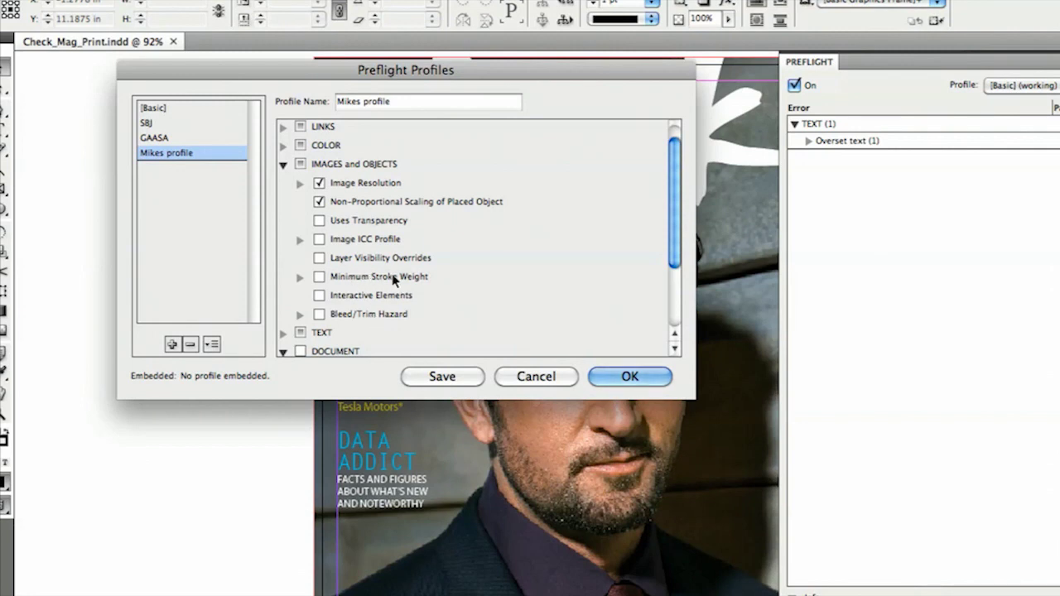
Review the Overset Text and Font Missing checks under TEXT, then save Mikes profile with OK.
click(283, 166)
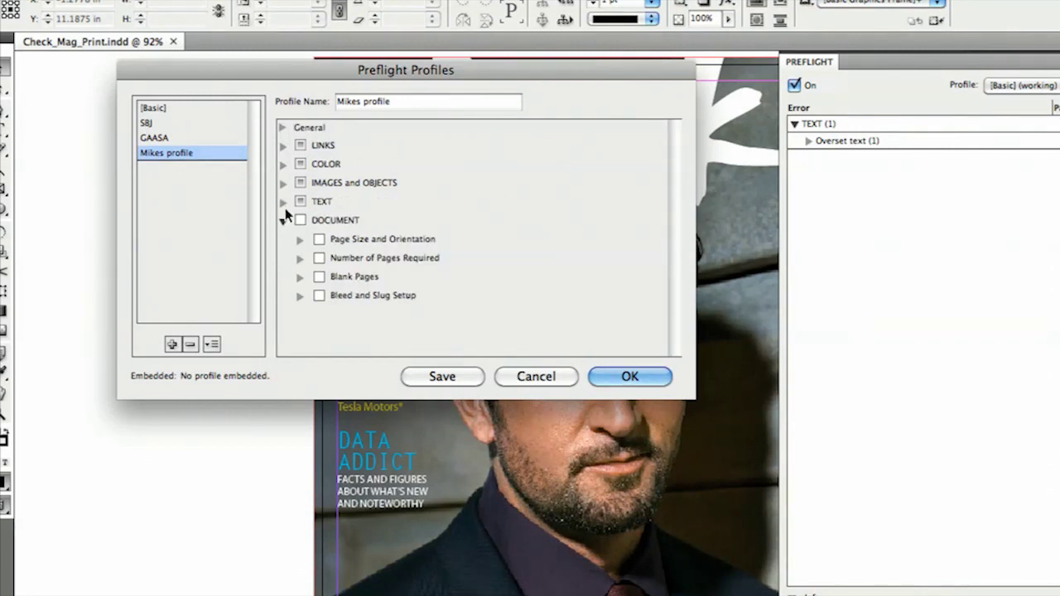
click(283, 202)
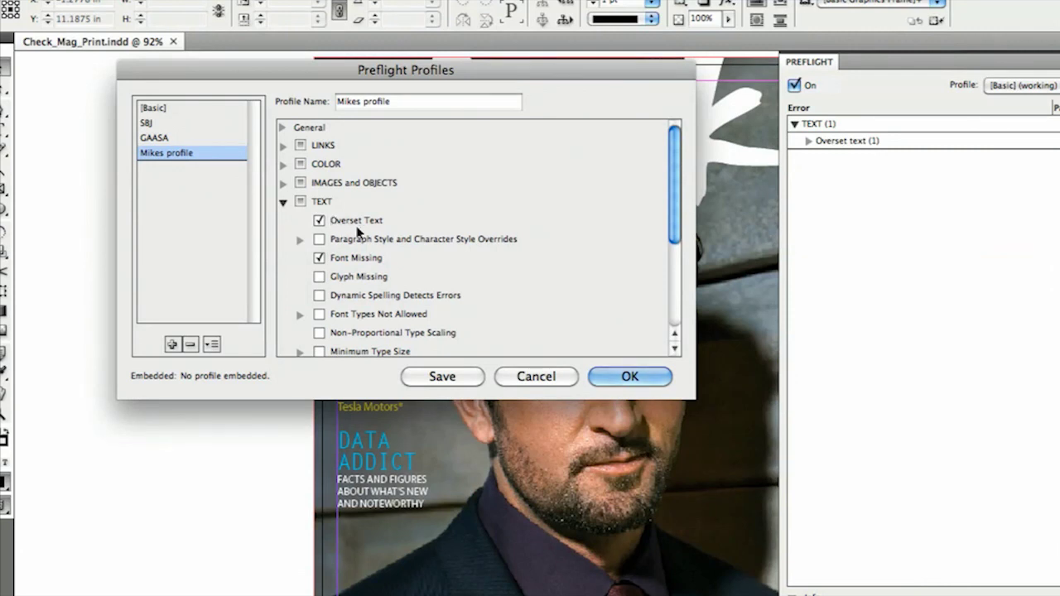
scroll(365, 230, down, 5)
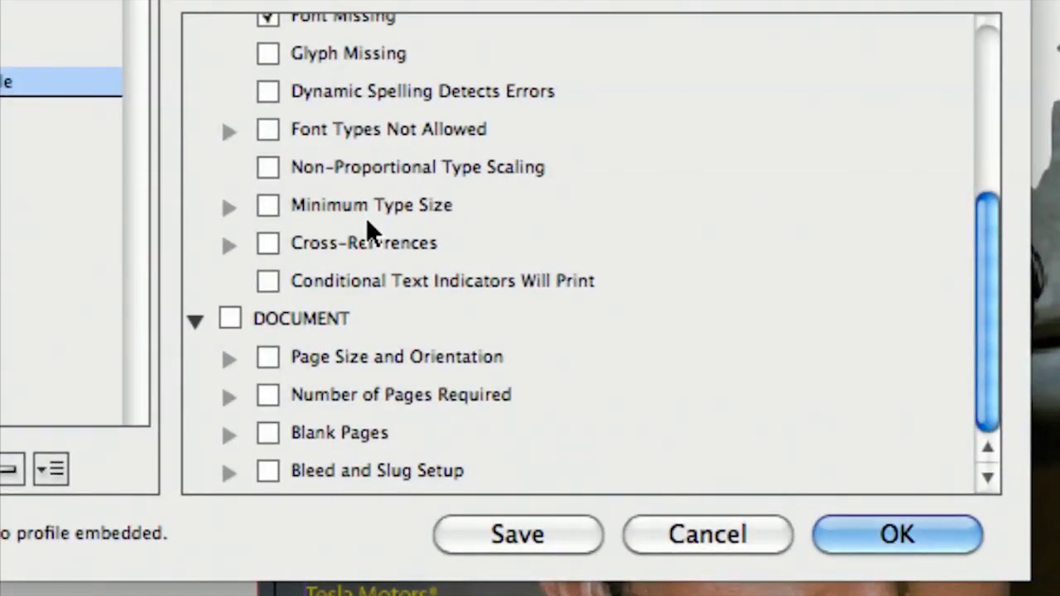
scroll(365, 217, up, 1)
scroll(367, 220, up, 3)
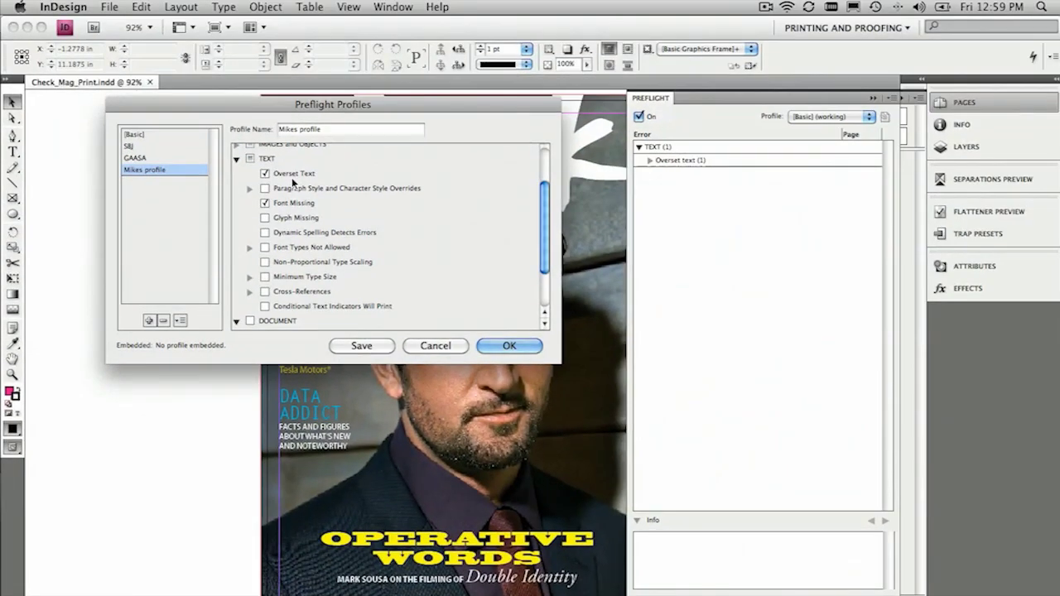
click(510, 346)
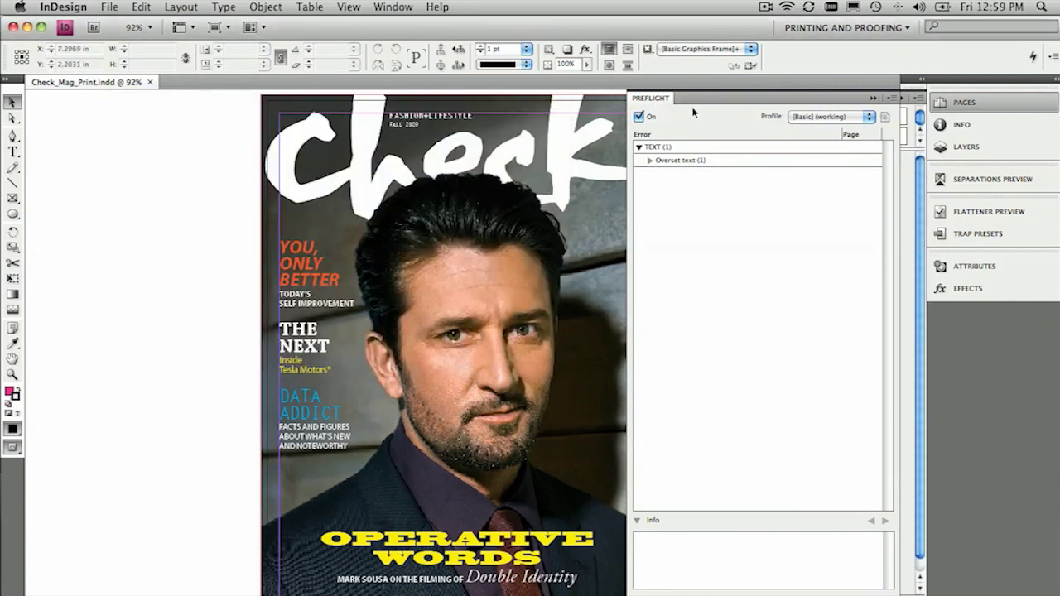
Switch live preflight to Mikes profile and expand Overset text to reveal the Text Frame entry.
click(812, 117)
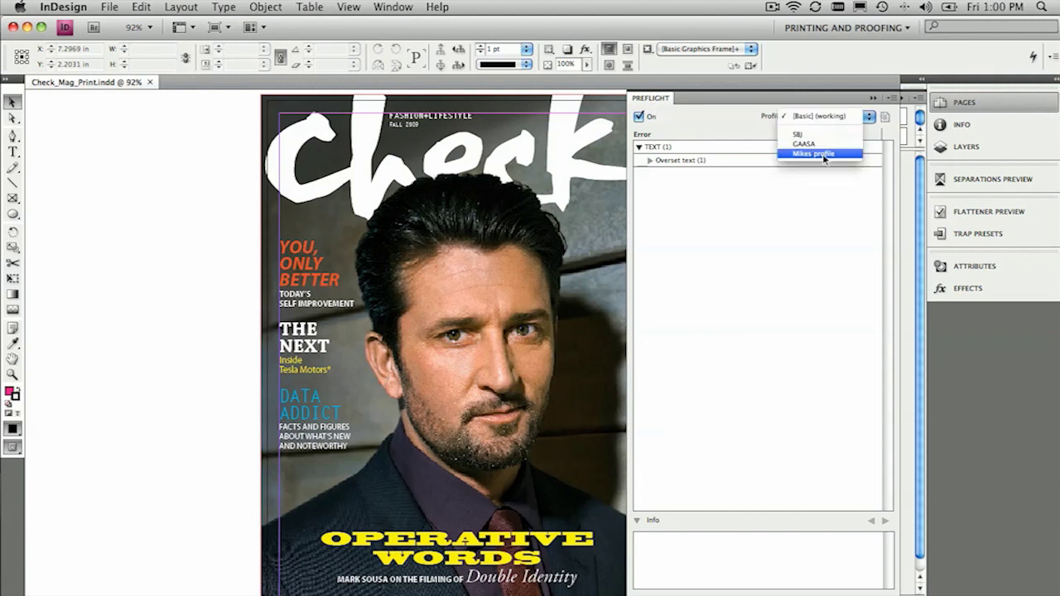
click(828, 154)
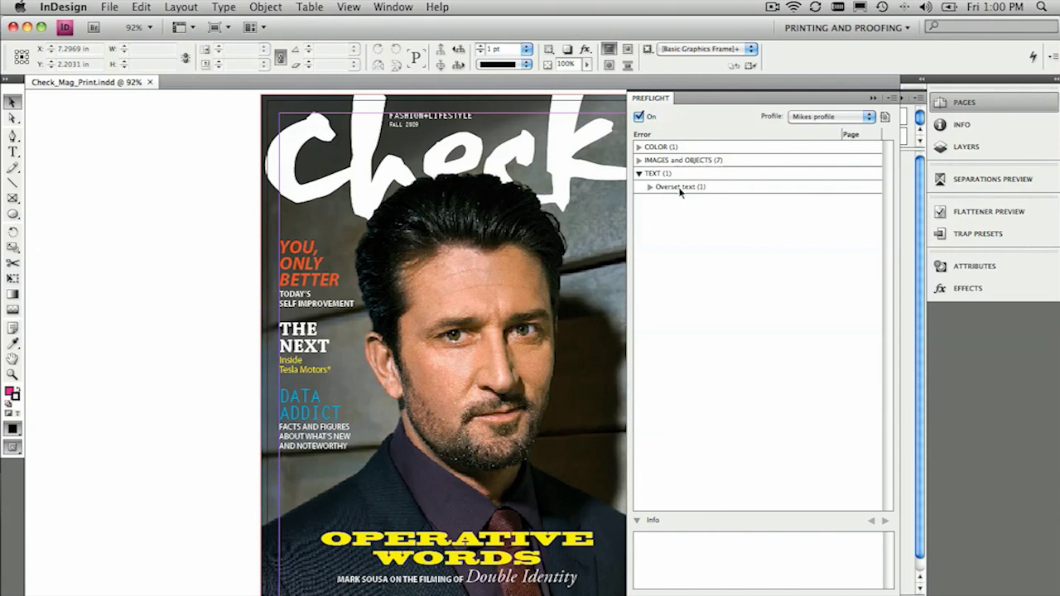
click(650, 188)
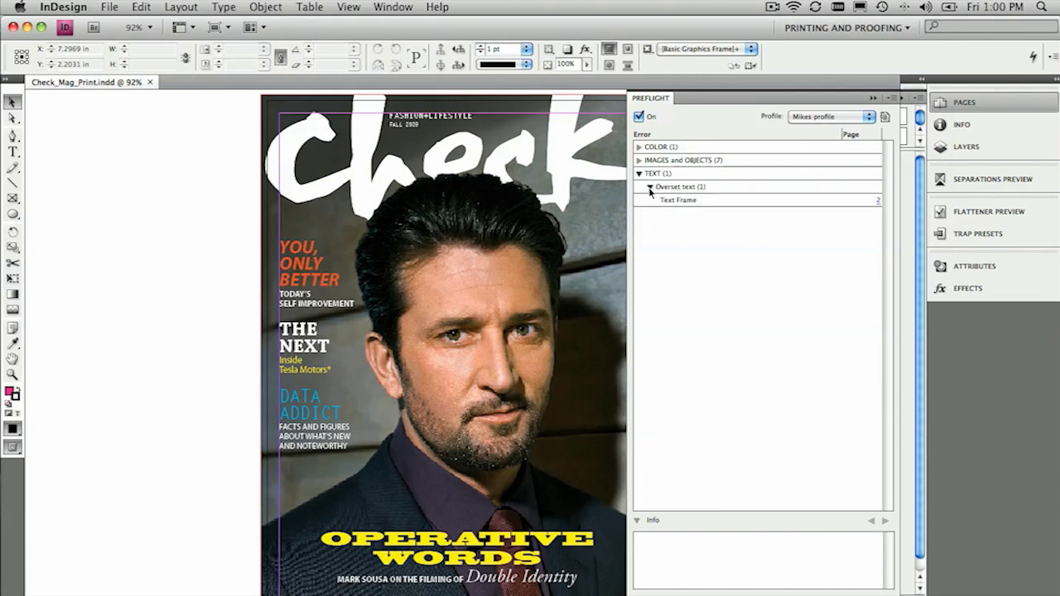
Extend the page 2 intro frame downward so its text ends with 'hiding in his bathroom.'.
click(879, 204)
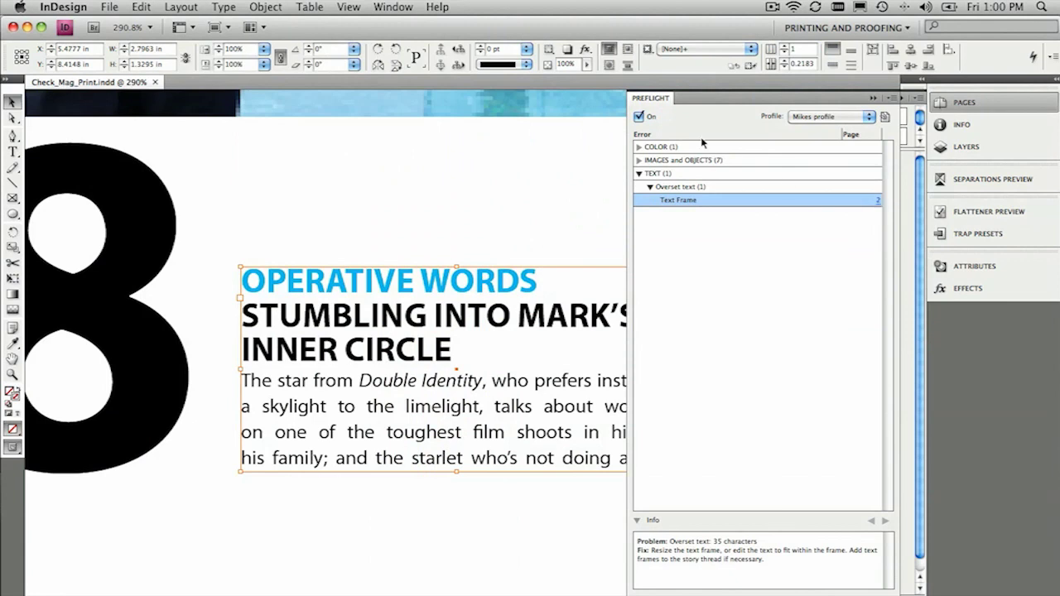
click(873, 98)
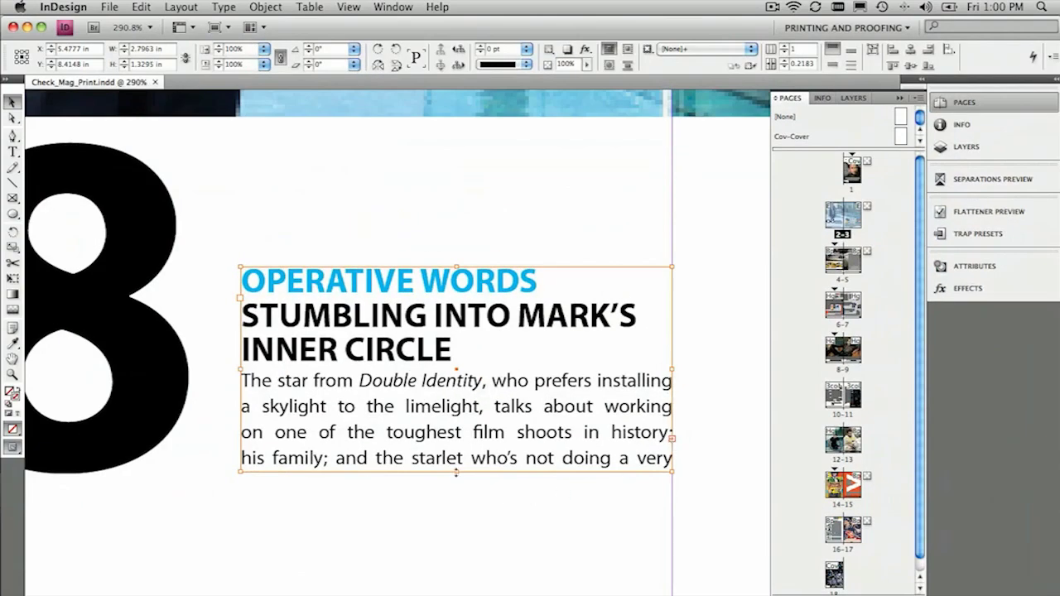
drag(456, 473, 457, 525)
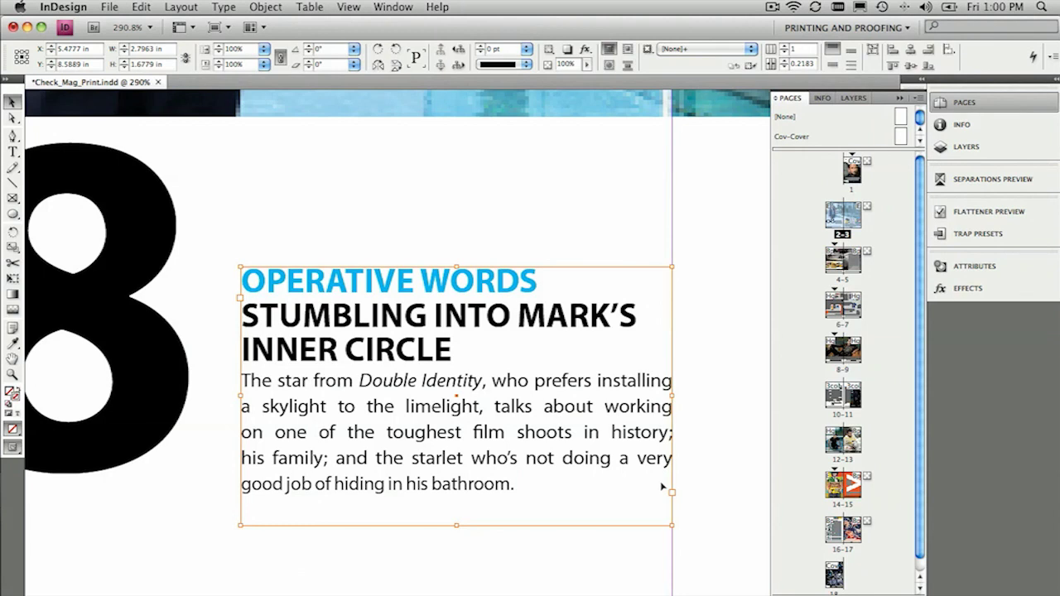
click(700, 474)
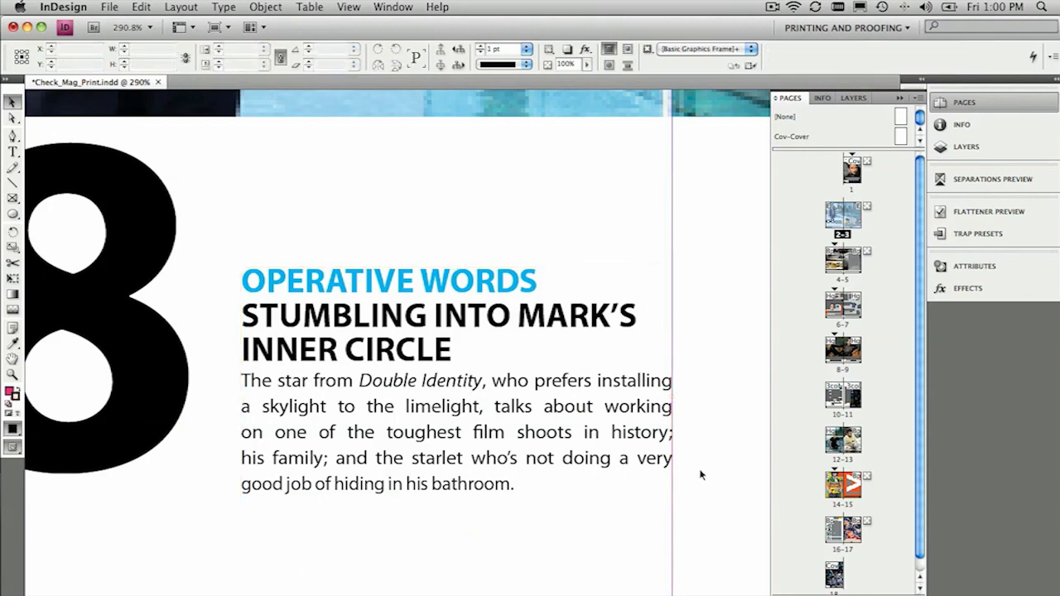
key(super+0)
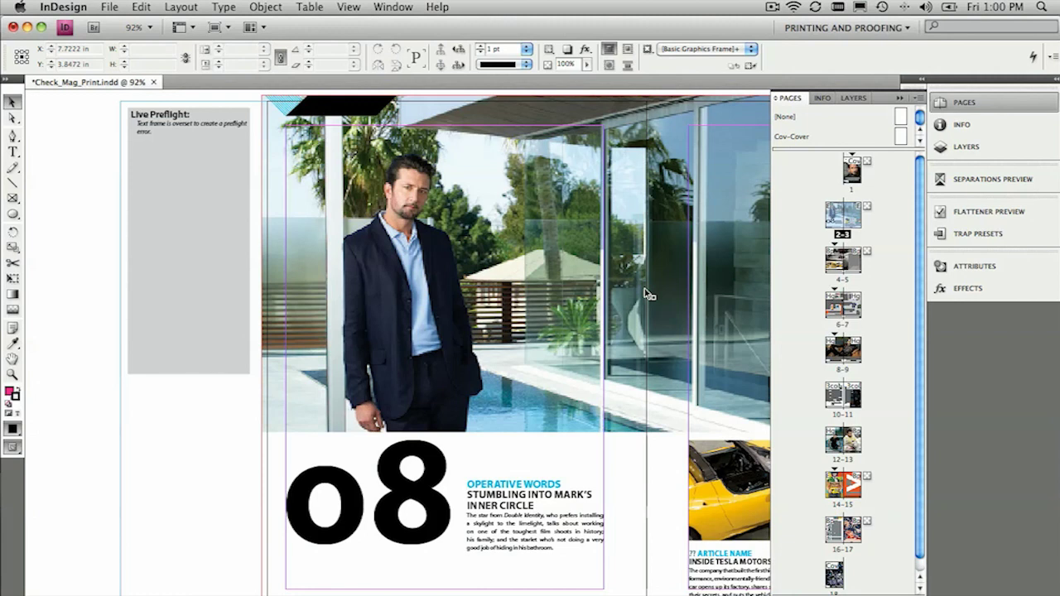
Collapse the Pages panel to icons to reveal more of the spread.
click(901, 100)
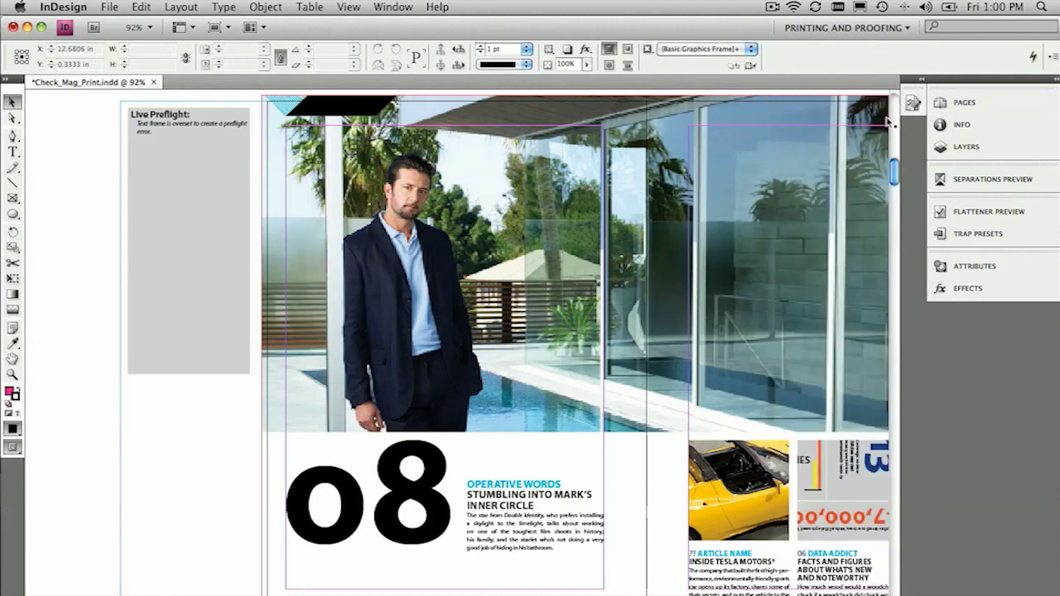